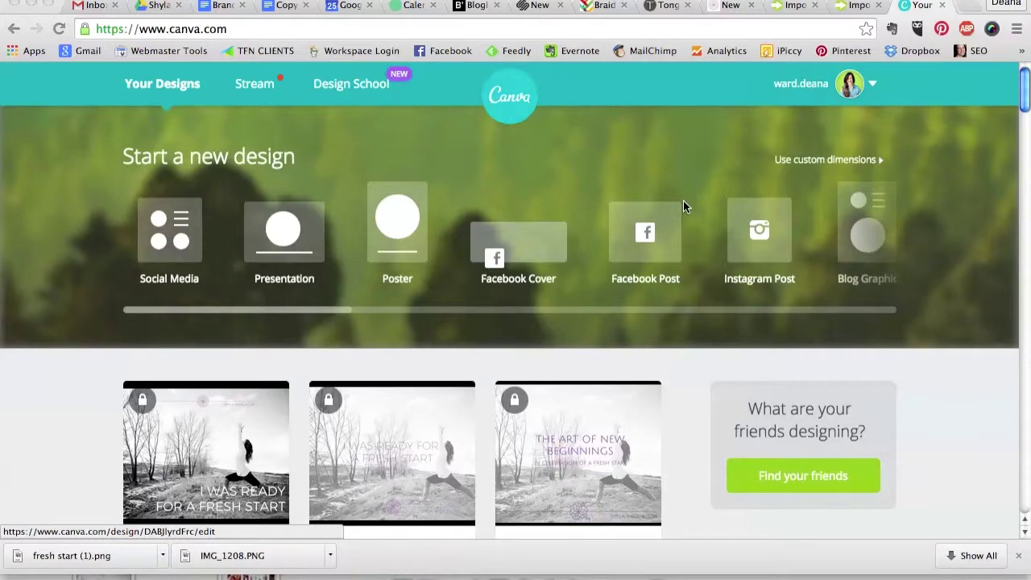
Create a new custom-dimension design of 1280 × 1000 pixels
click(814, 159)
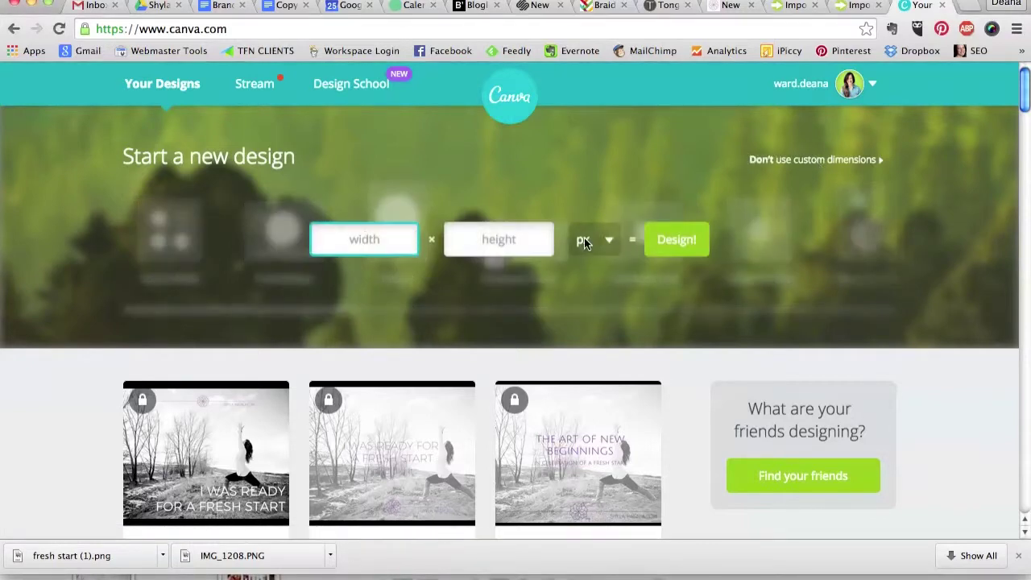
text(1280)
key(Tab)
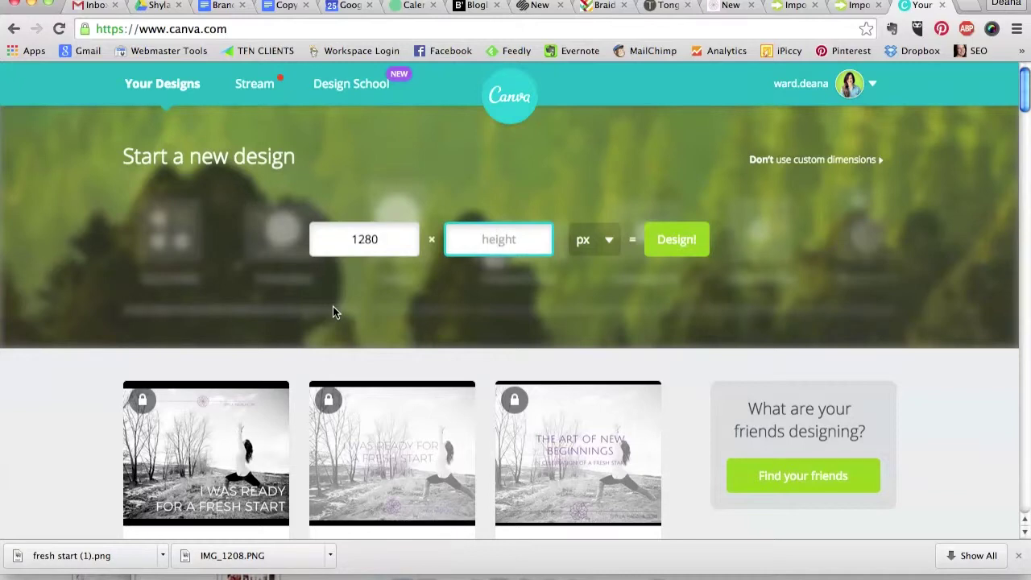
text(1000)
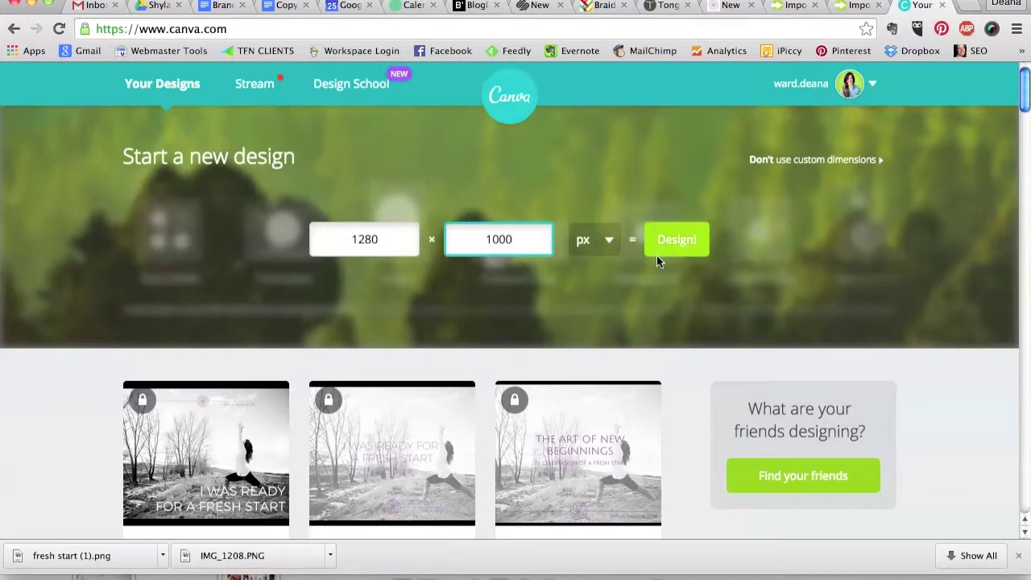
click(687, 249)
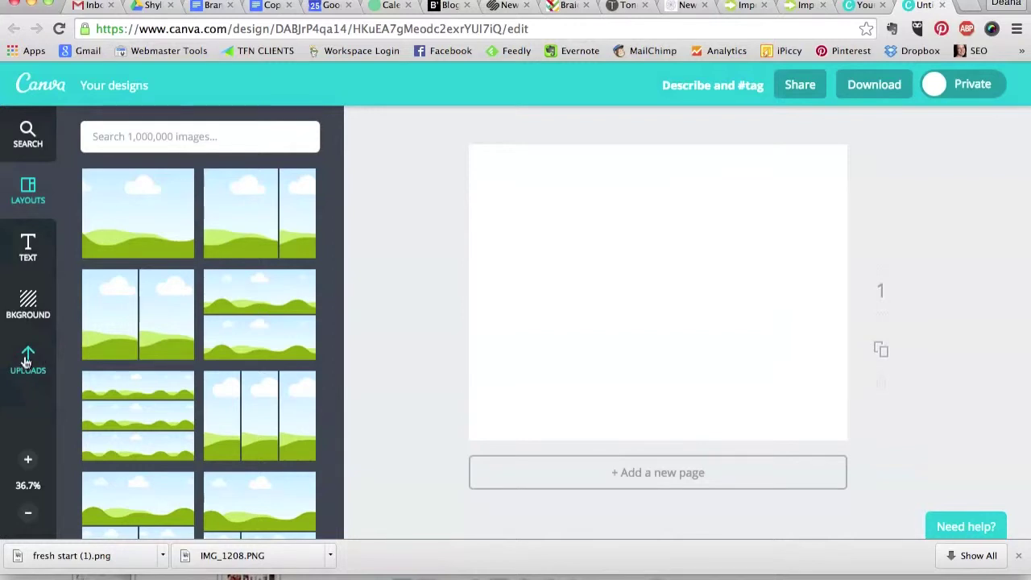
Upload the black-and-white hands photo from the computer into Canva's Uploads
click(28, 364)
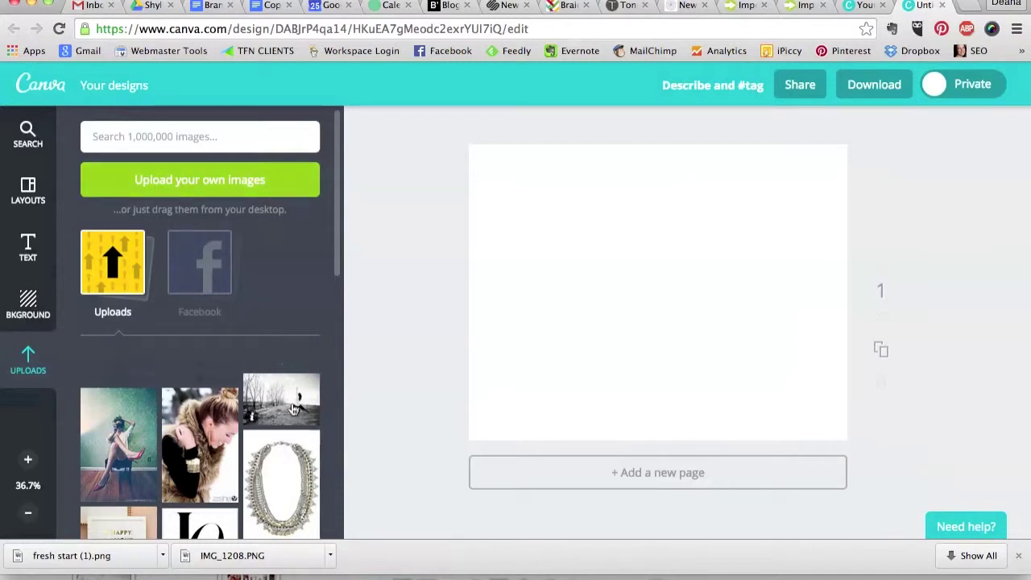
click(199, 182)
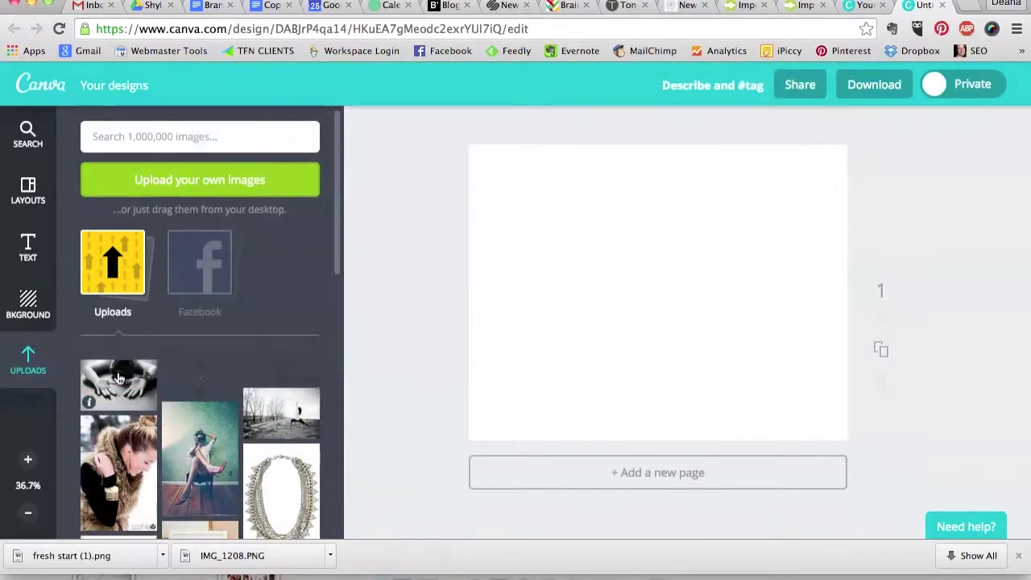
Place the hands photo on the page and enlarge it to cover the whole canvas edge to edge
drag(153, 369, 599, 212)
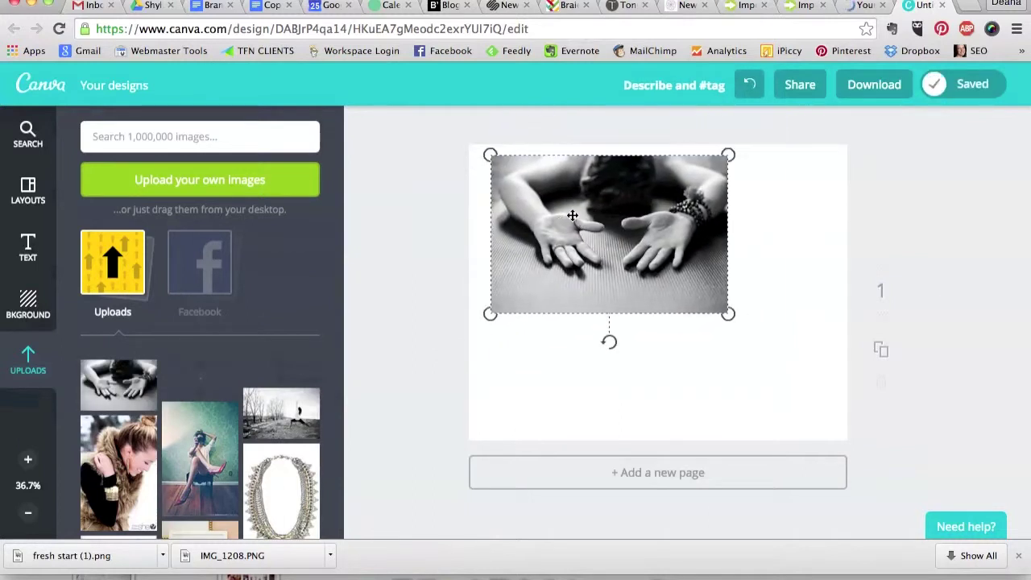
drag(500, 194, 385, 164)
drag(573, 203, 635, 229)
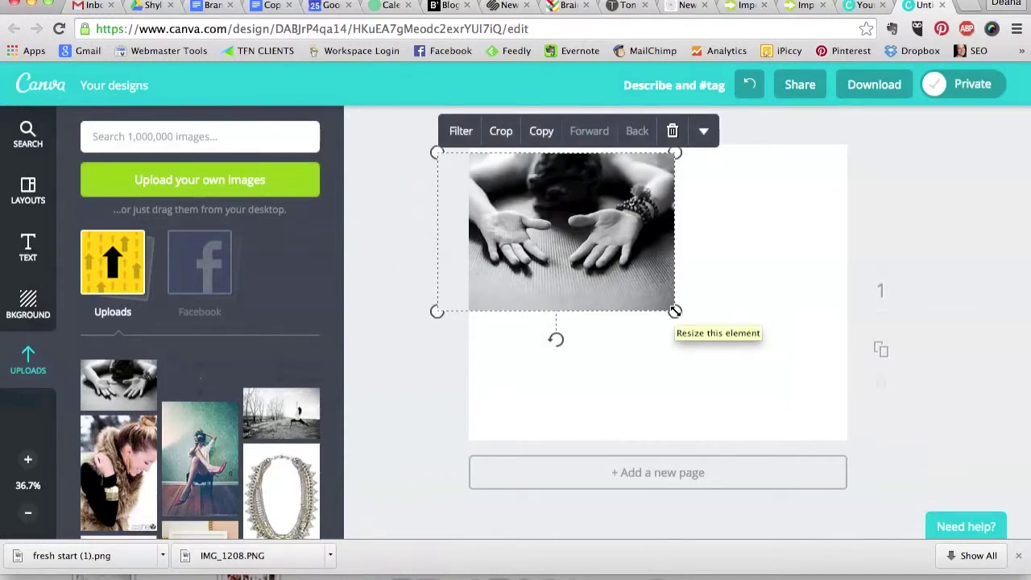
drag(674, 311, 877, 465)
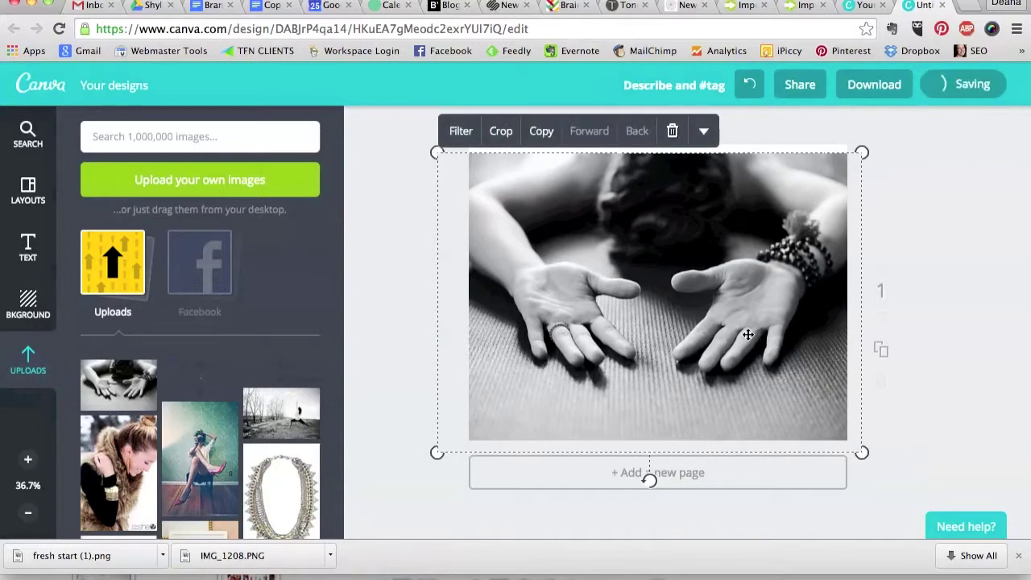
drag(748, 330, 753, 323)
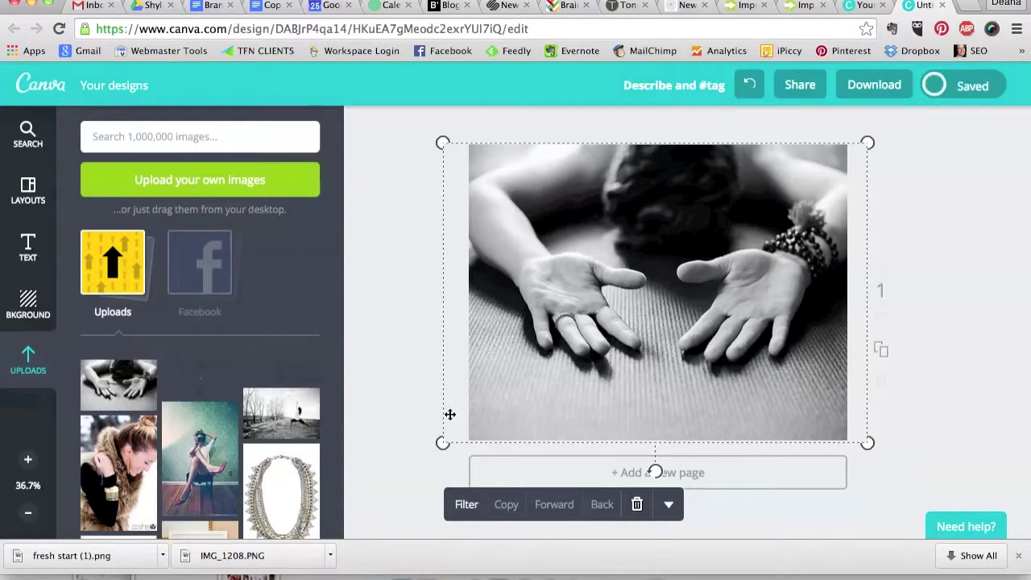
Drag the brand logo with its website line onto the bottom centre of the photo
click(209, 367)
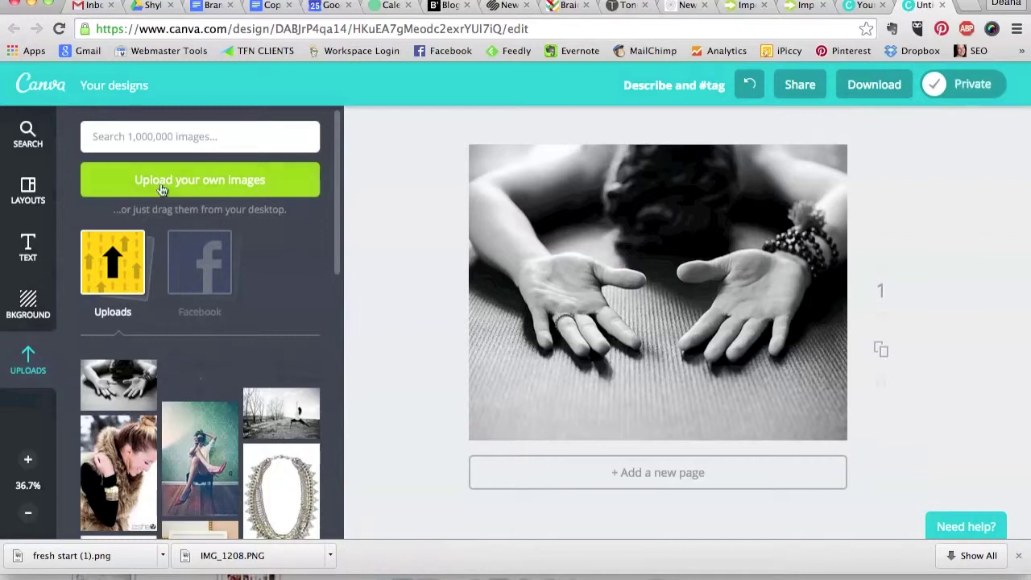
drag(201, 368, 665, 409)
click(932, 467)
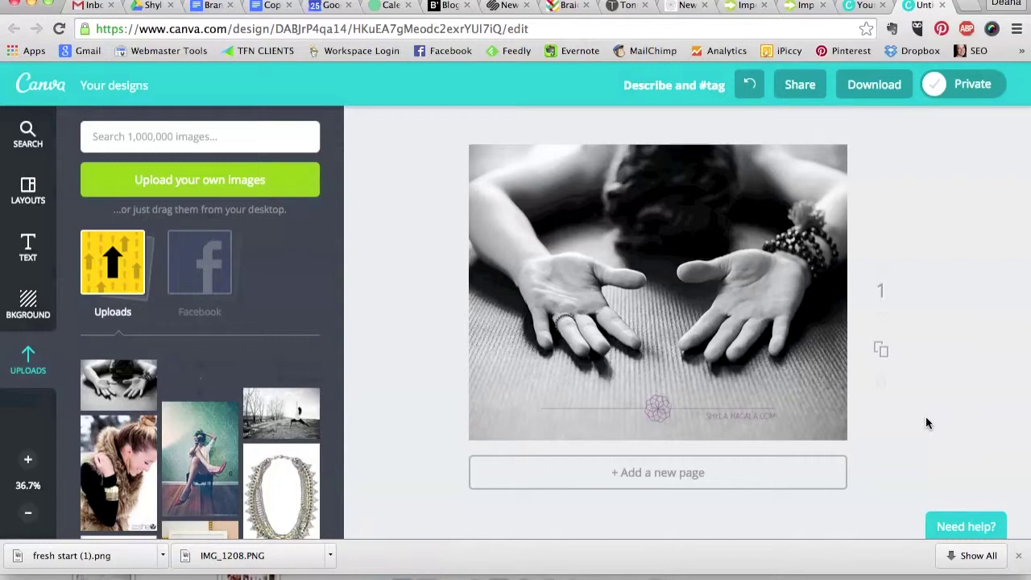
click(28, 250)
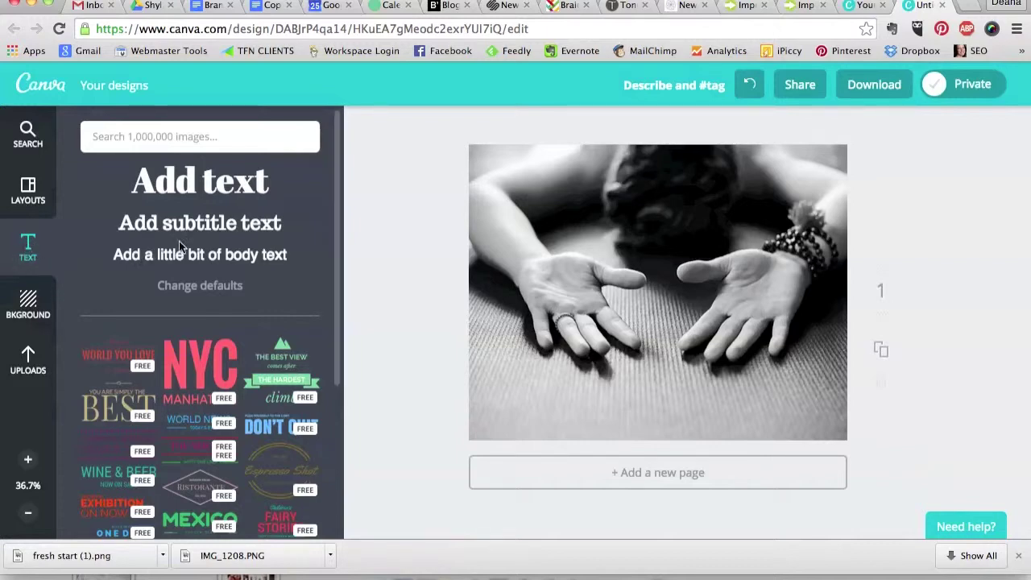
Add the Ristorante text template onto the photo and make its text red
scroll(179, 241, down, 2)
drag(200, 398, 651, 412)
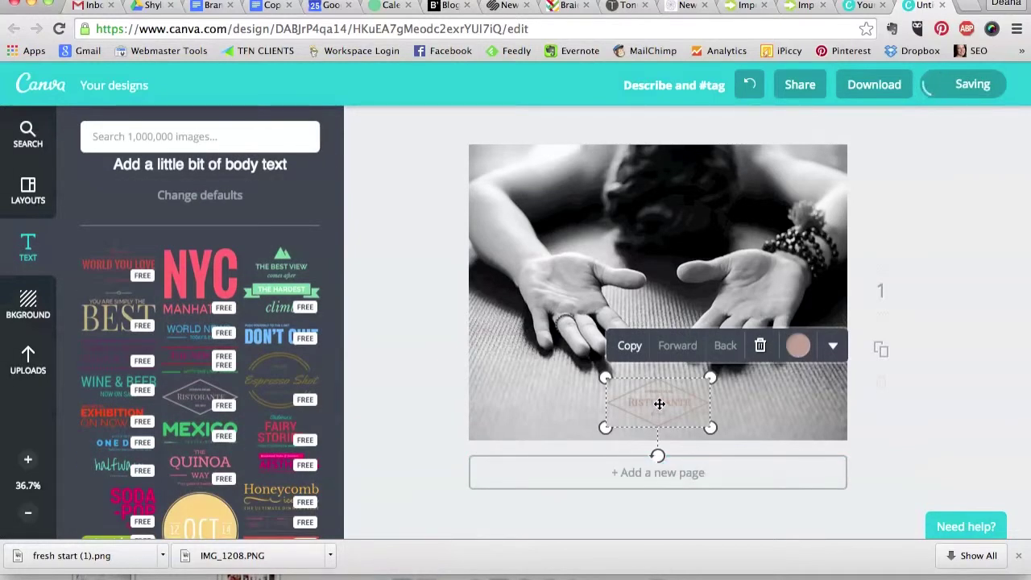
double_click(658, 404)
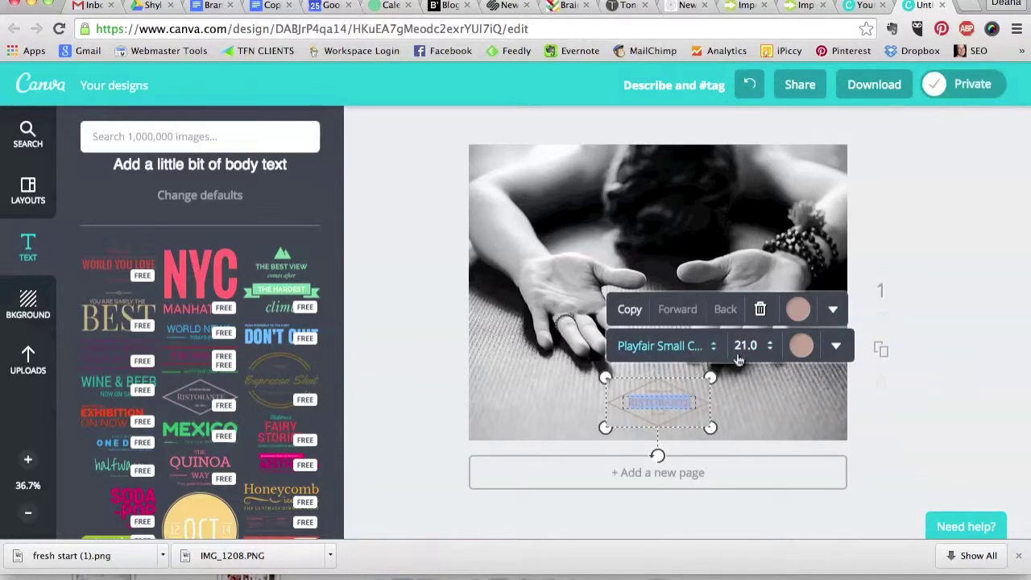
click(800, 348)
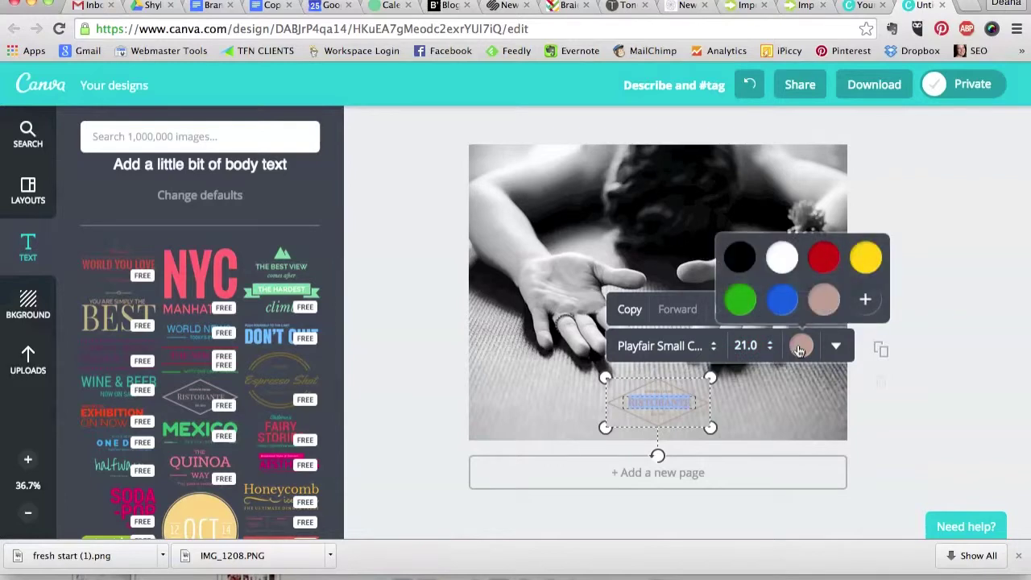
click(822, 259)
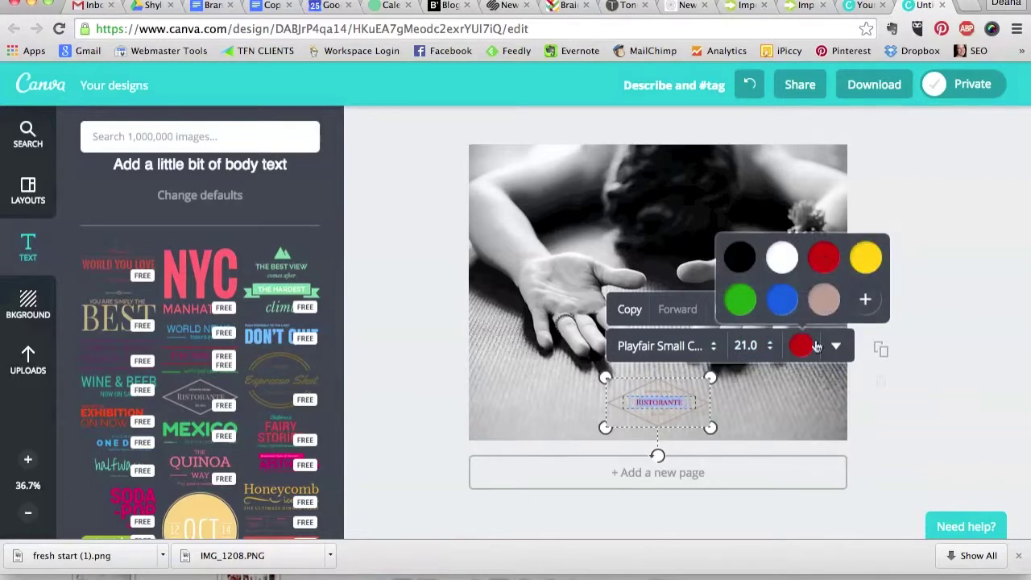
Make the Ristorante badge's diamond frame red as well
click(674, 394)
click(665, 384)
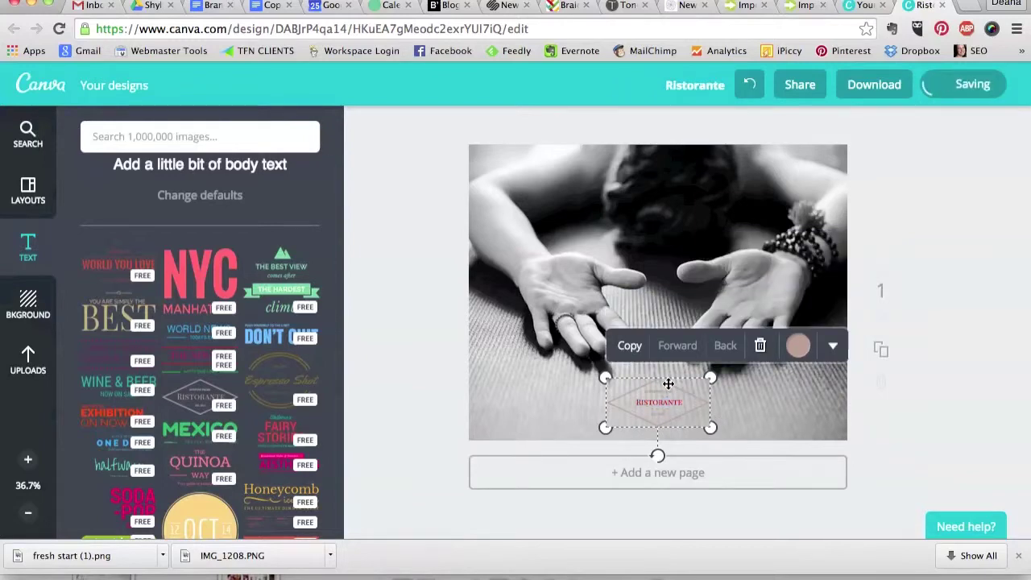
click(797, 345)
click(823, 304)
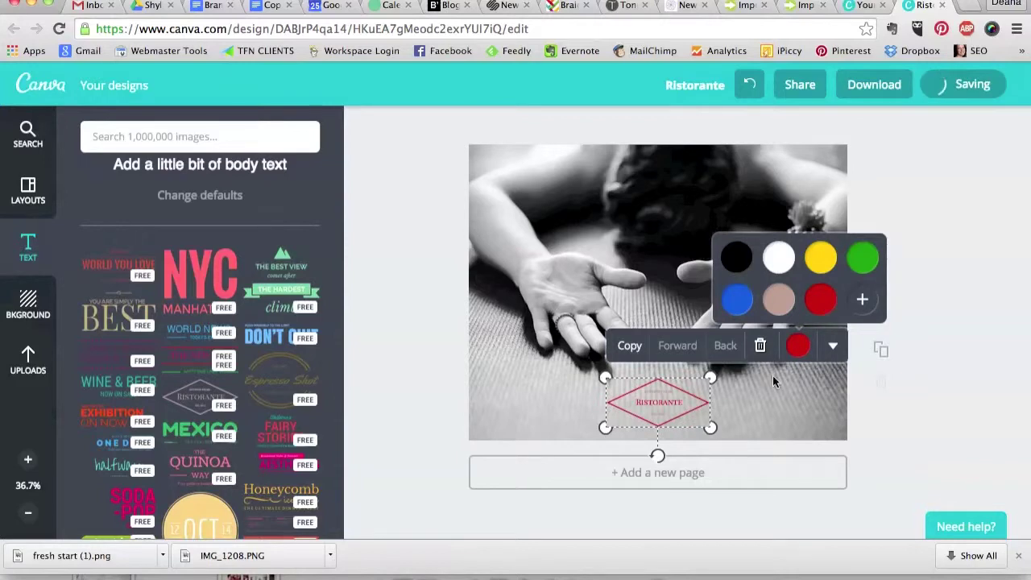
click(946, 413)
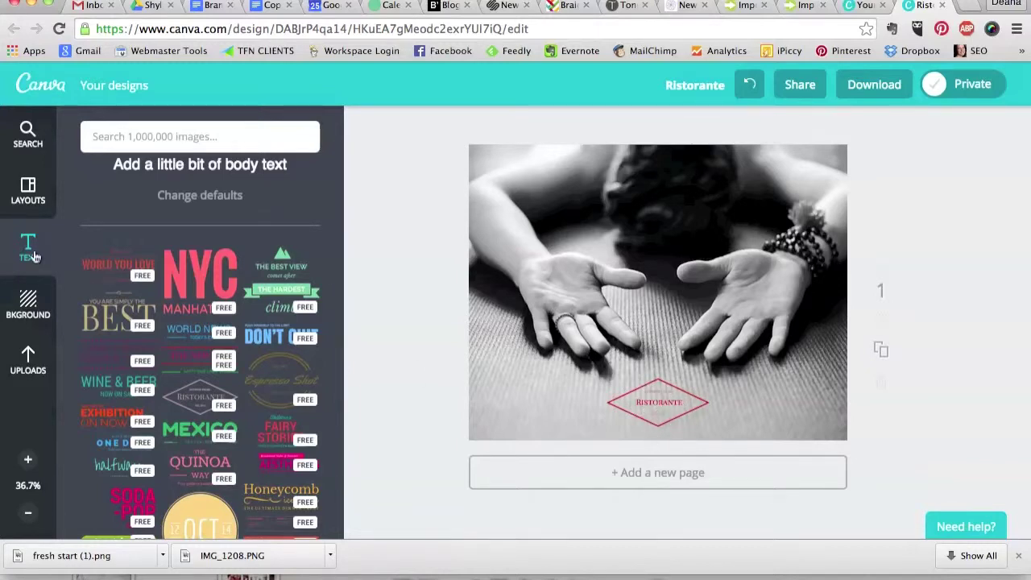
Add a subtitle text box onto the photo and make its text white
scroll(129, 234, up, 3)
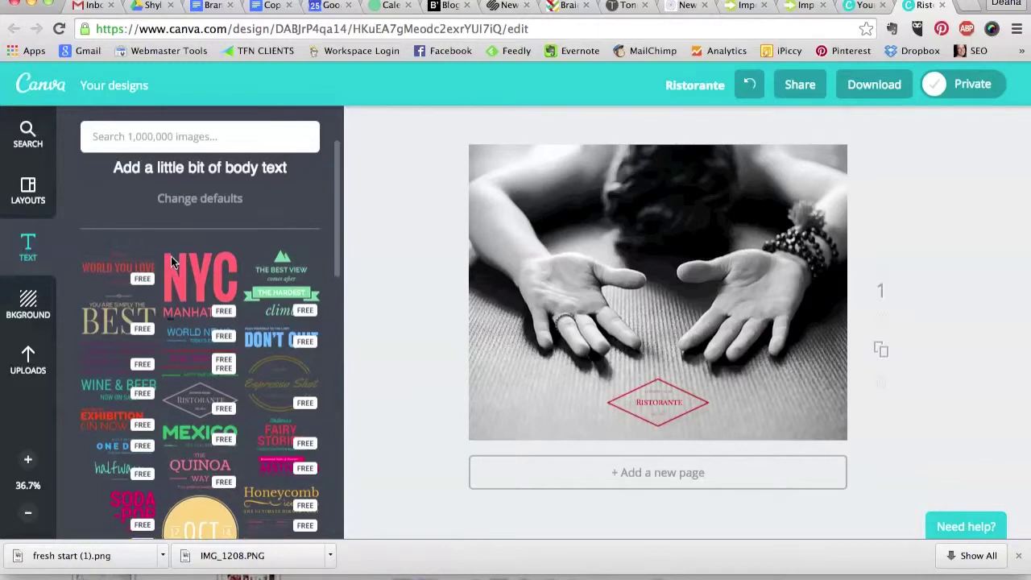
drag(193, 226, 577, 197)
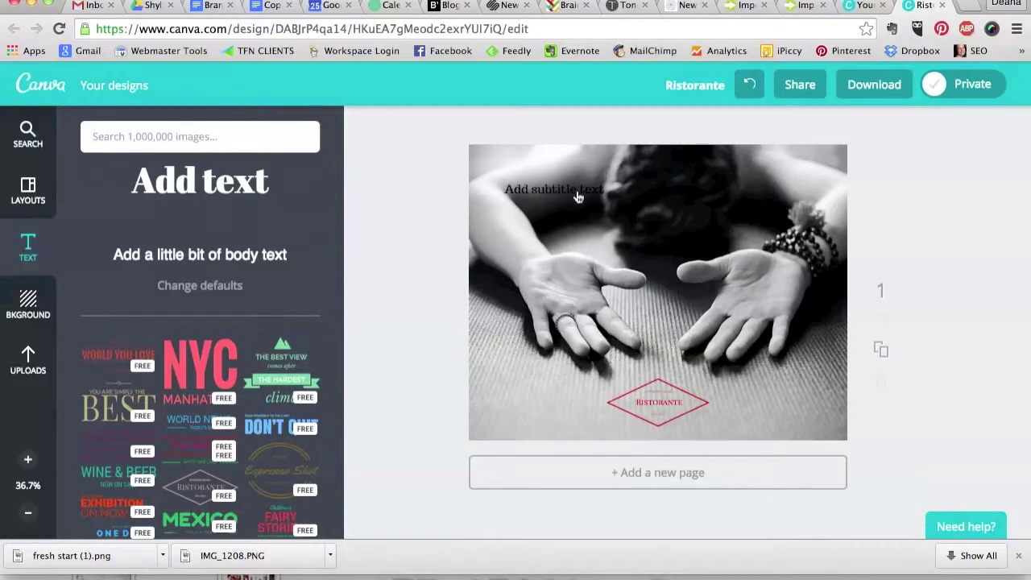
click(578, 197)
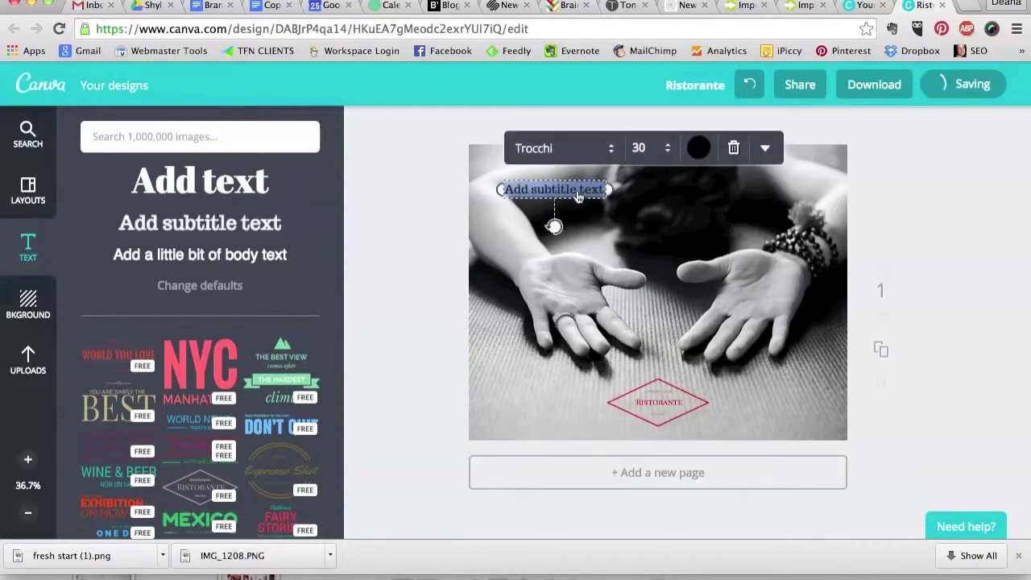
click(700, 148)
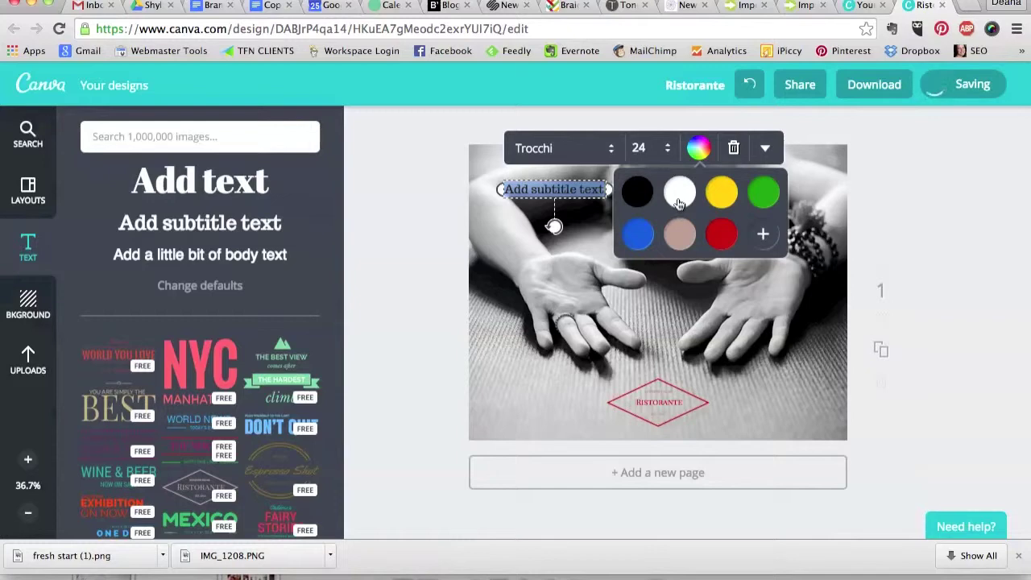
click(679, 202)
Set the subtitle font to Montserrat Light
click(610, 149)
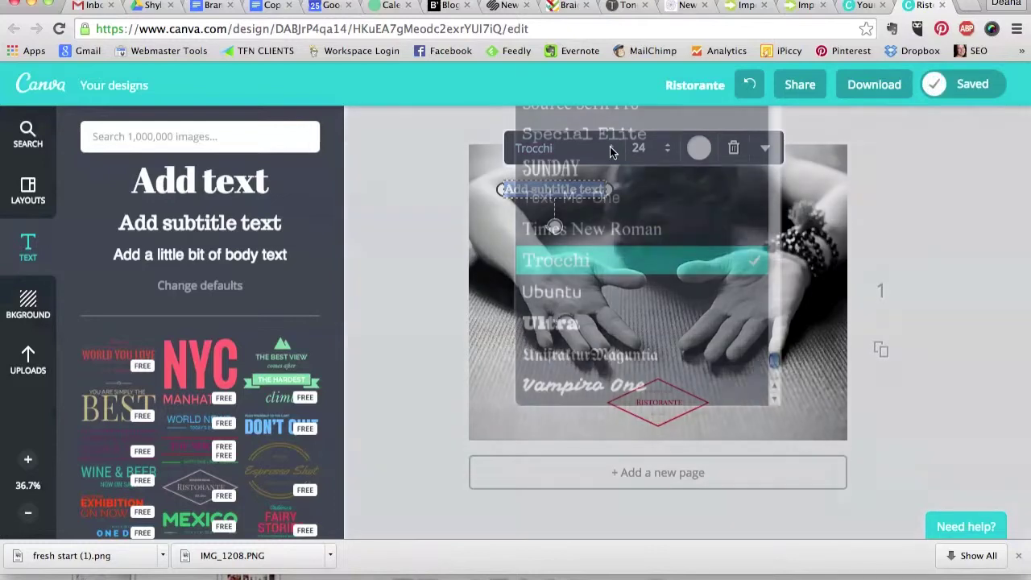
scroll(609, 218, up, 5)
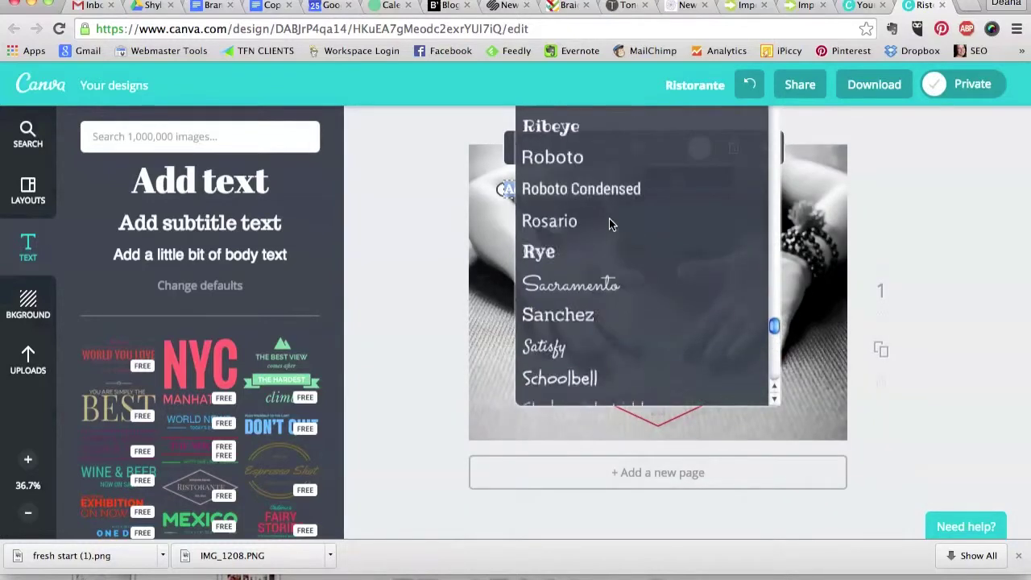
scroll(609, 218, up, 4)
scroll(610, 223, up, 2)
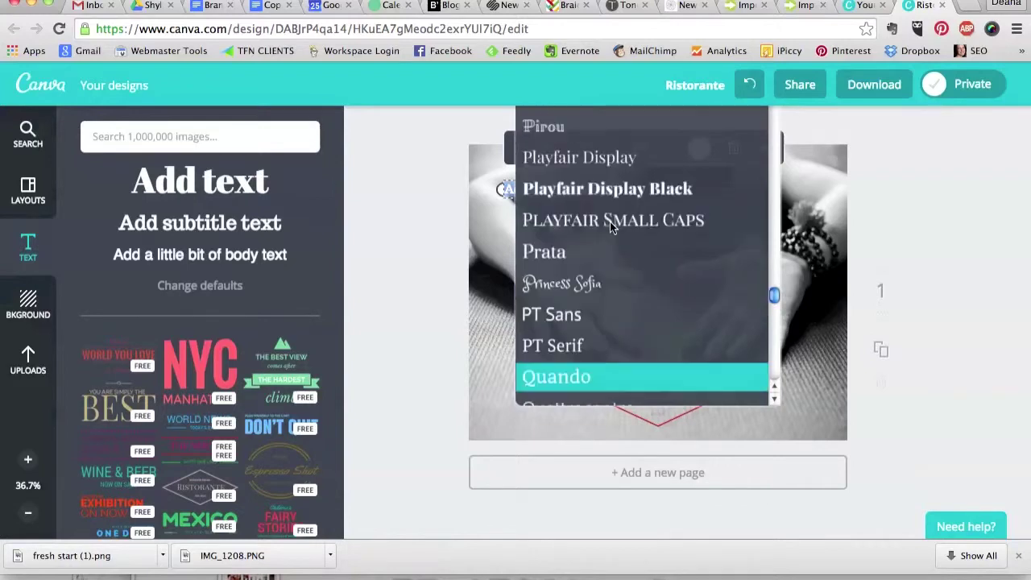
scroll(609, 221, up, 5)
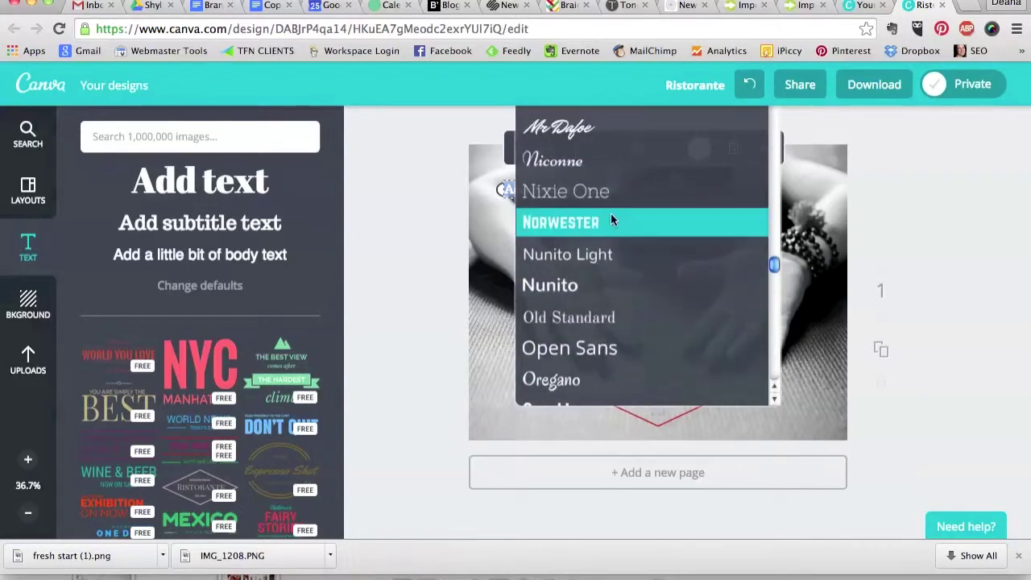
scroll(611, 214, up, 3)
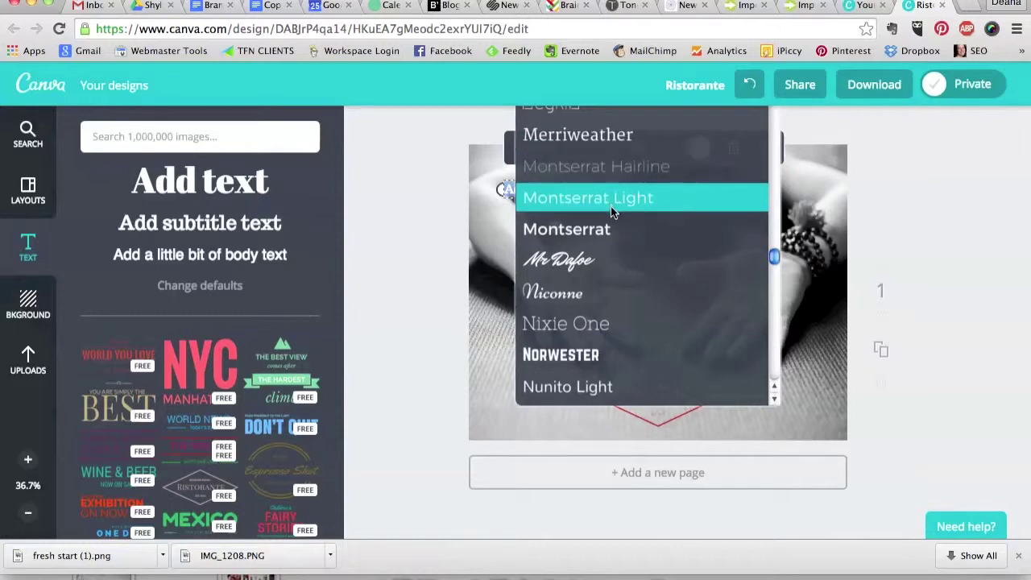
click(610, 201)
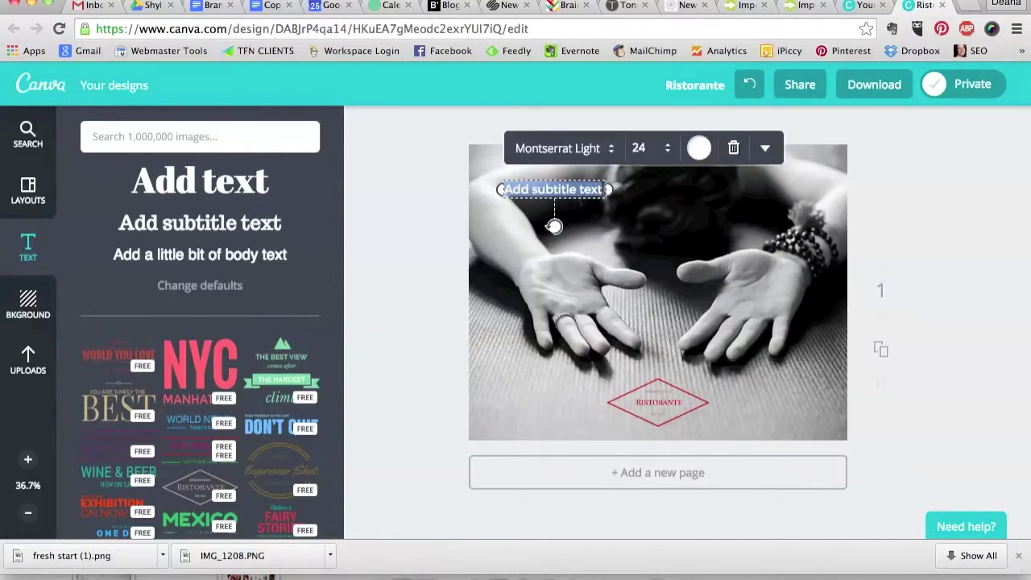
Replace the placeholder subtitle with the headline 'This is a post called'
drag(232, 554, 556, 201)
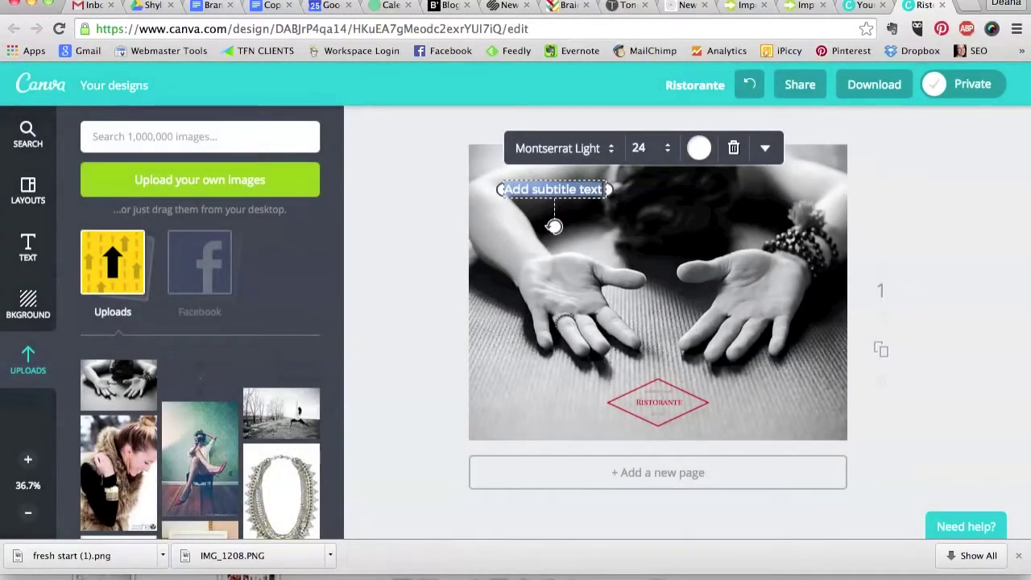
key(BackSpace)
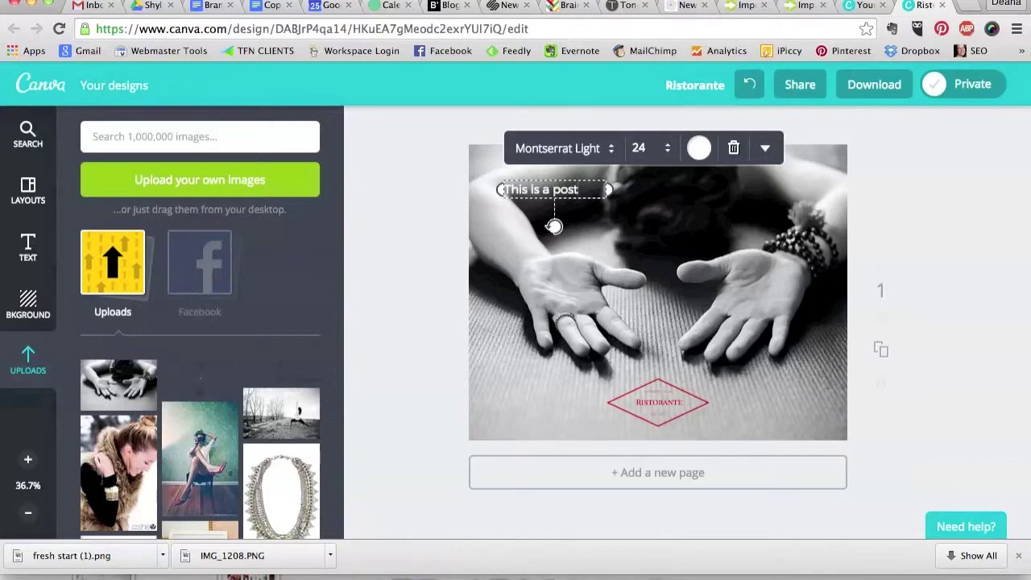
text(lled)
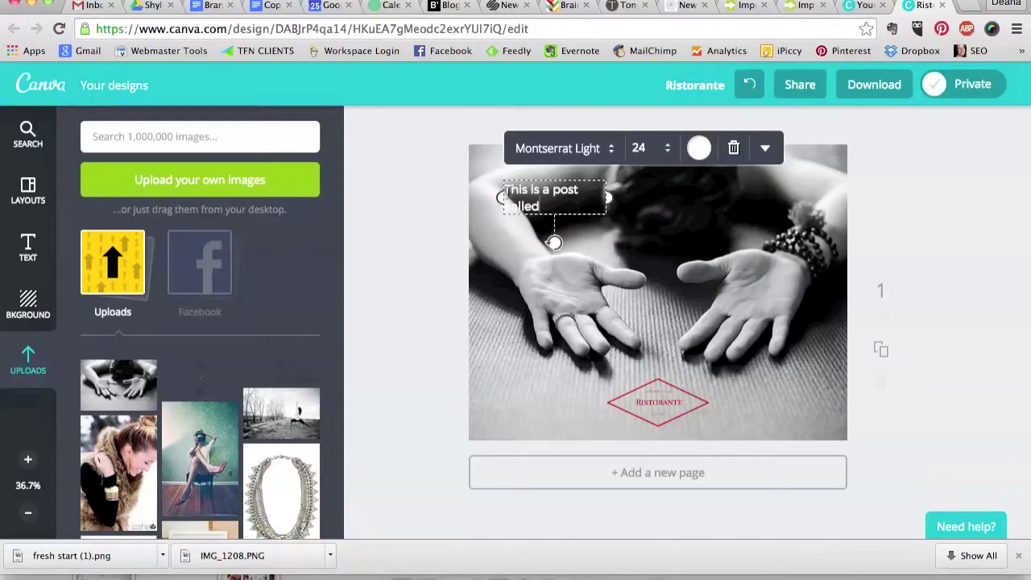
double_click(504, 203)
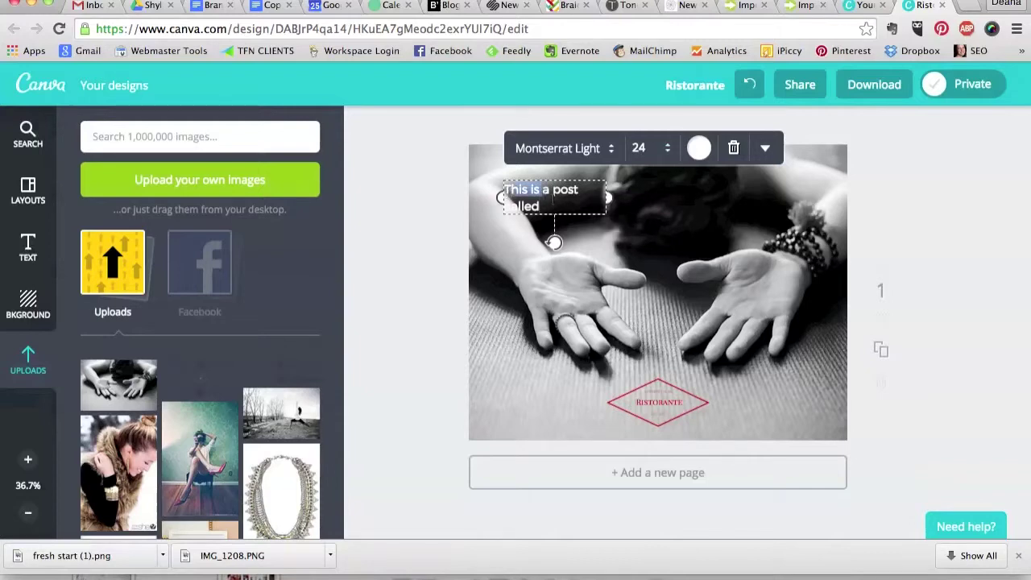
click(593, 178)
drag(501, 193, 580, 206)
Set the headline to font size 48 and widen its box so it fits on one line
click(668, 152)
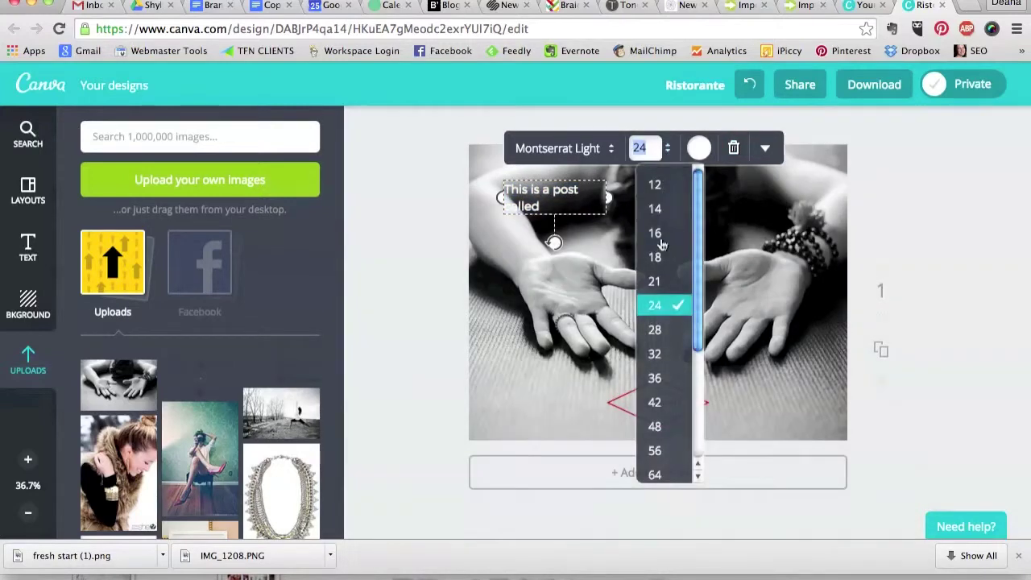
click(656, 424)
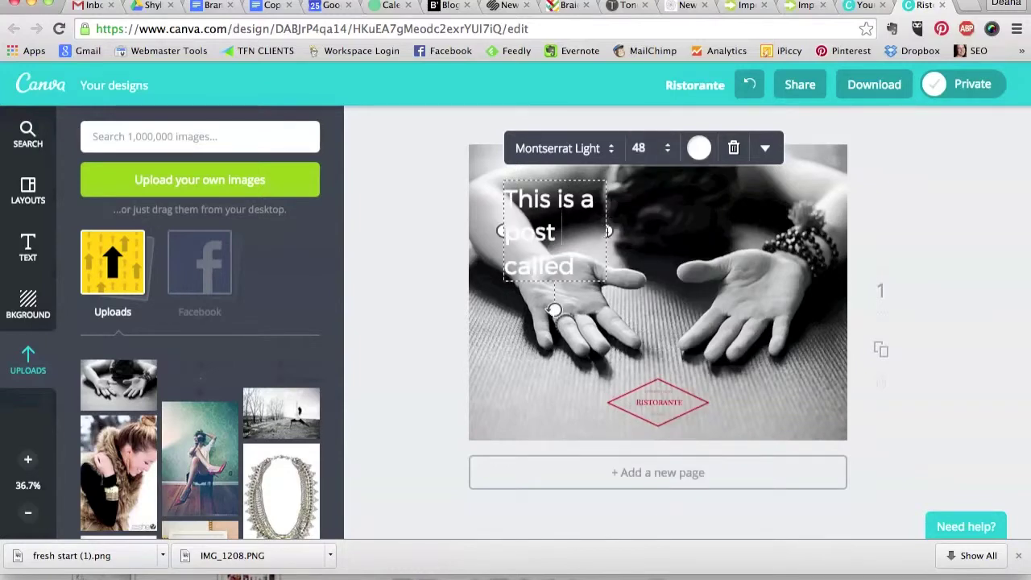
drag(612, 233, 820, 268)
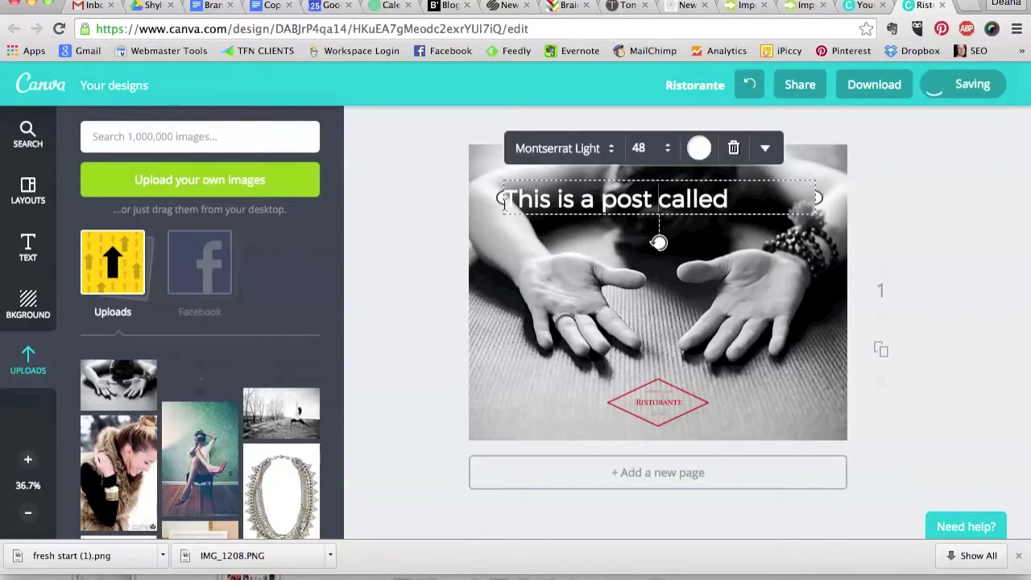
drag(493, 200, 486, 199)
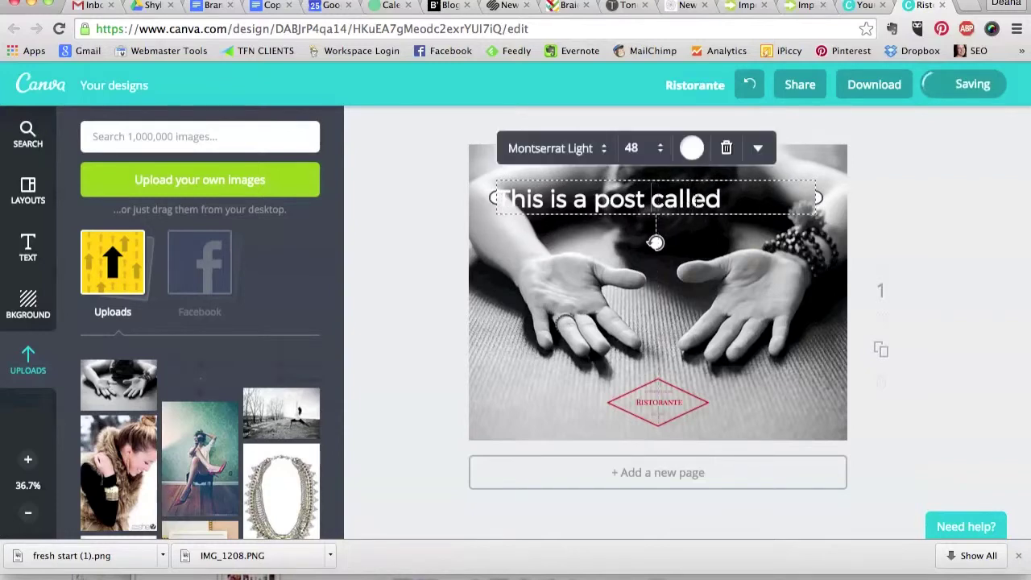
drag(722, 199, 504, 196)
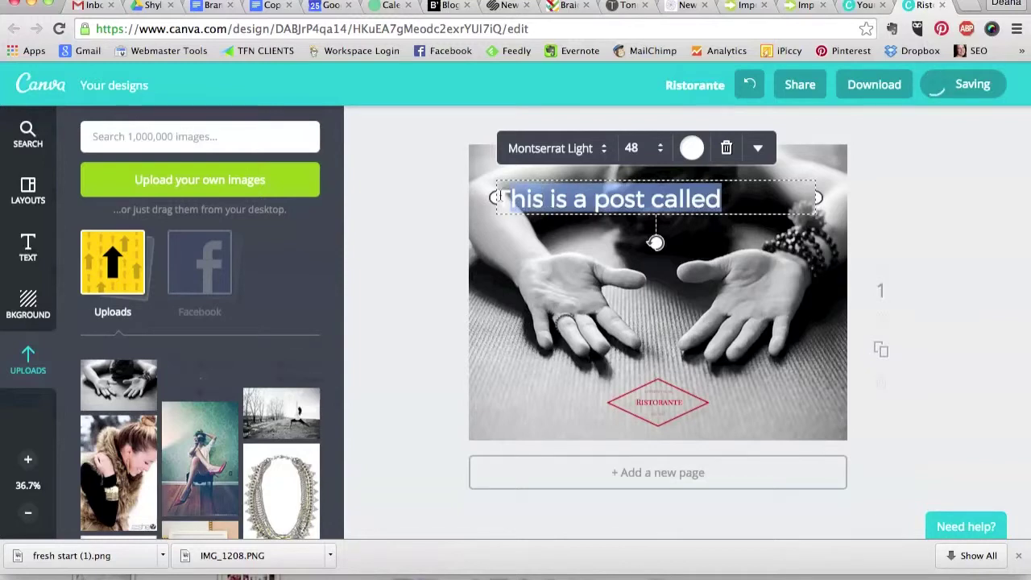
Make the headline uppercase and centered, then nudge it slightly lower on the photo
click(757, 150)
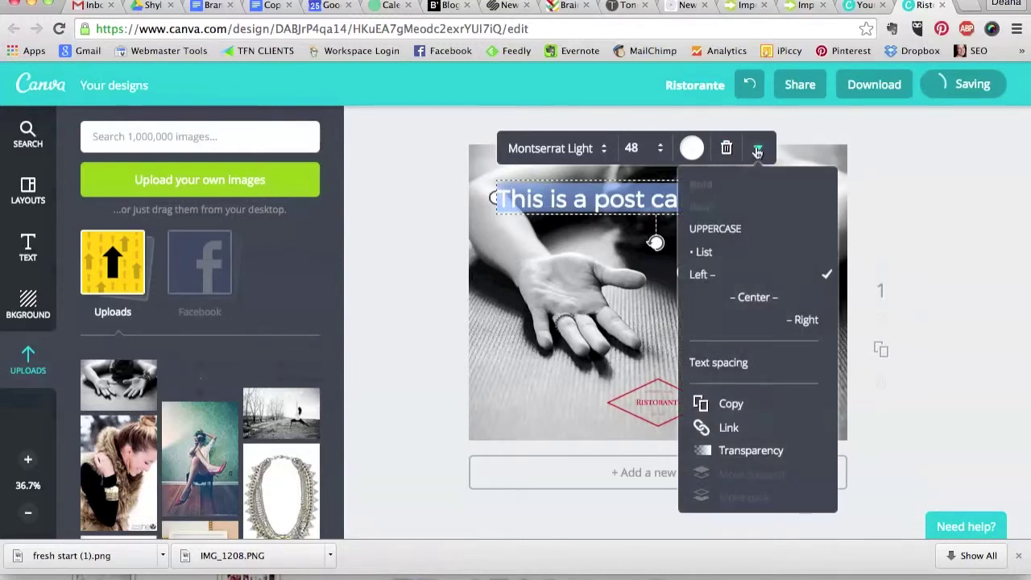
click(703, 231)
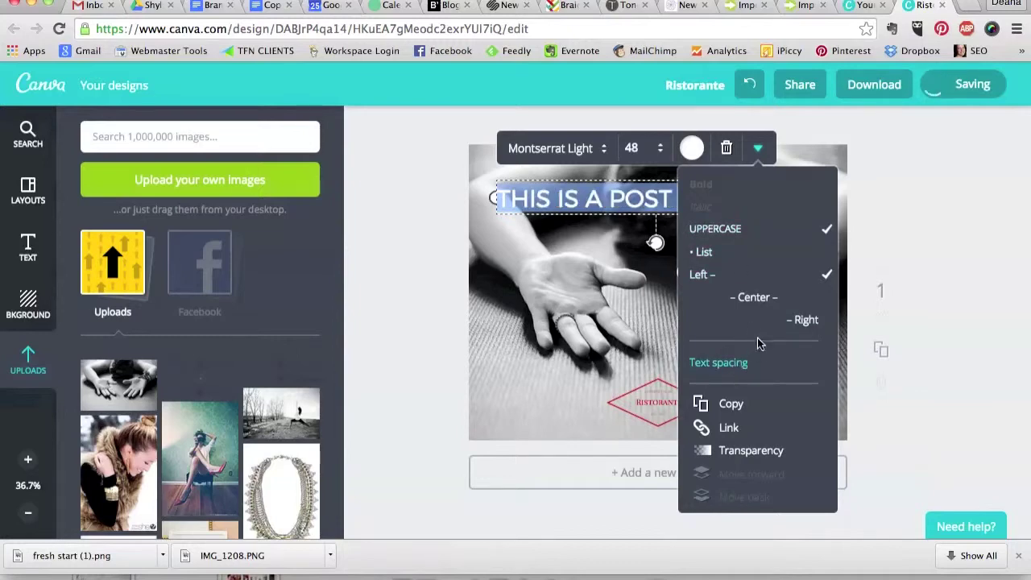
click(745, 299)
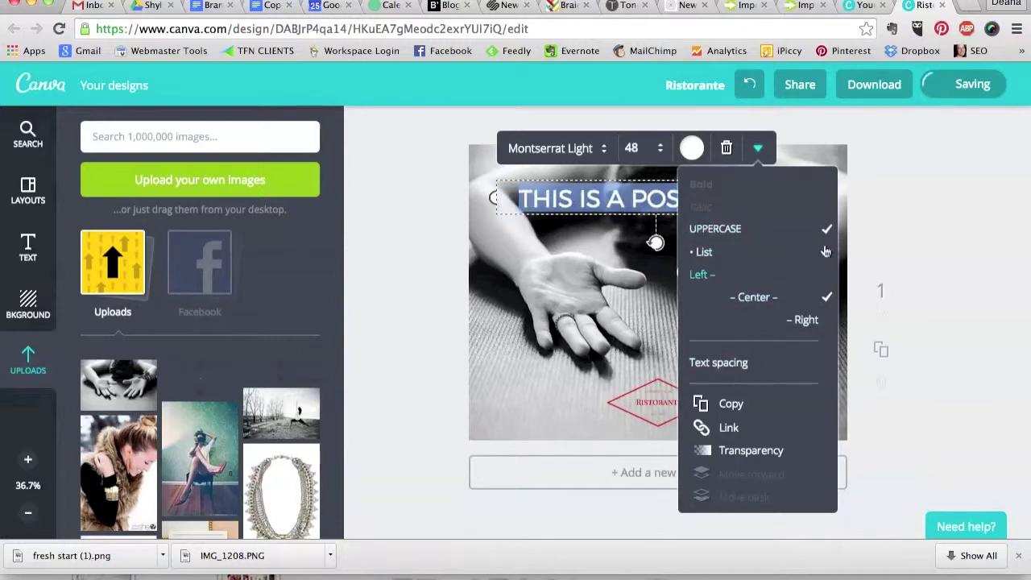
click(604, 251)
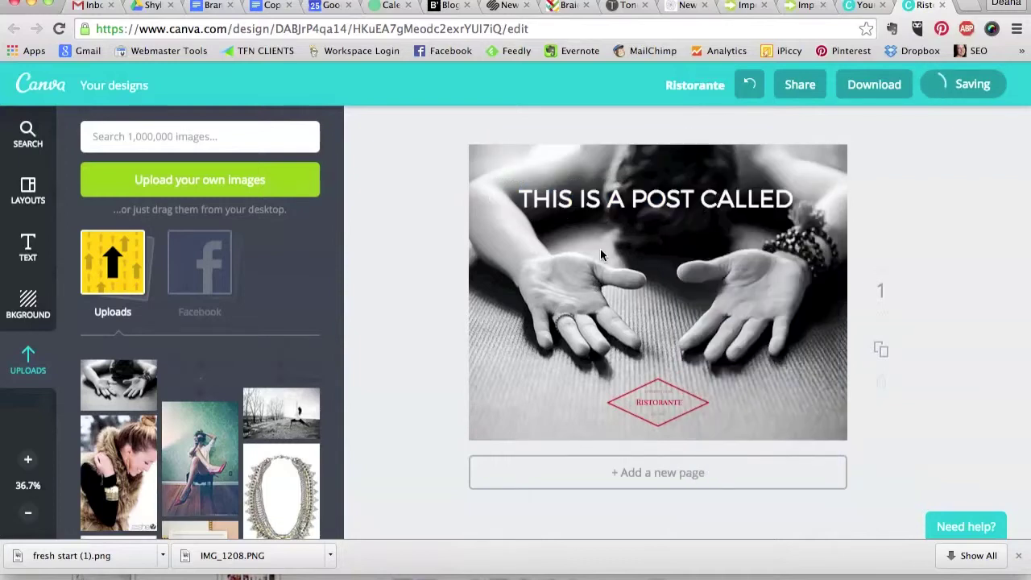
mouse_move(642, 202)
mouse_down()
mouse_move(642, 223)
mouse_move(642, 209)
mouse_up()
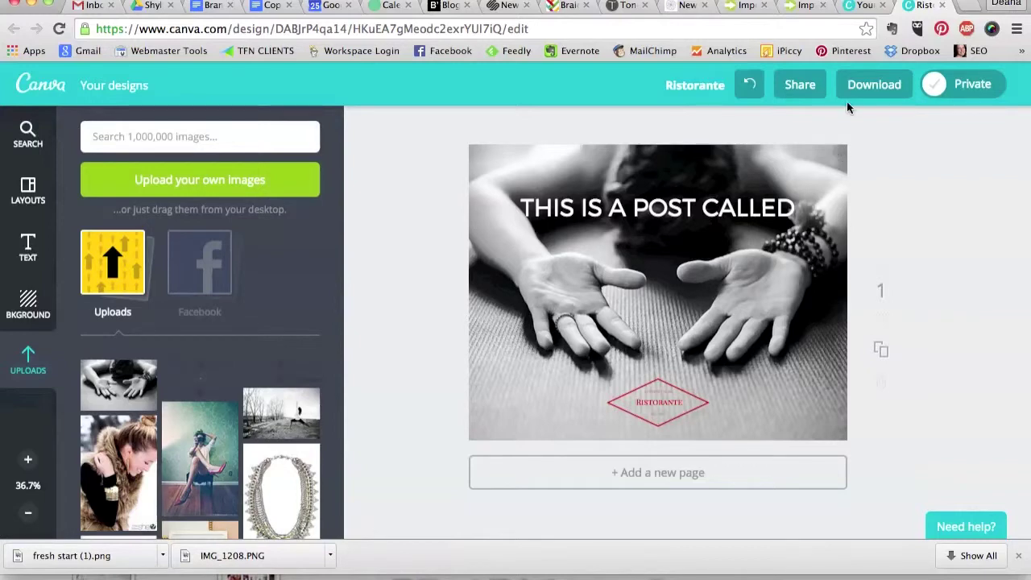
Rename the design to the author's blog image title
click(667, 85)
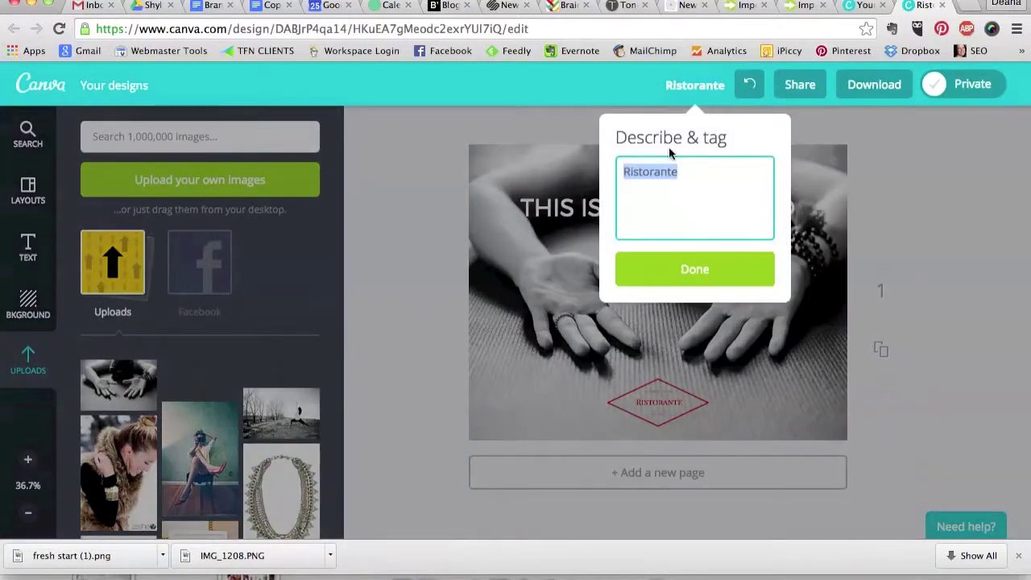
text(Shyla')
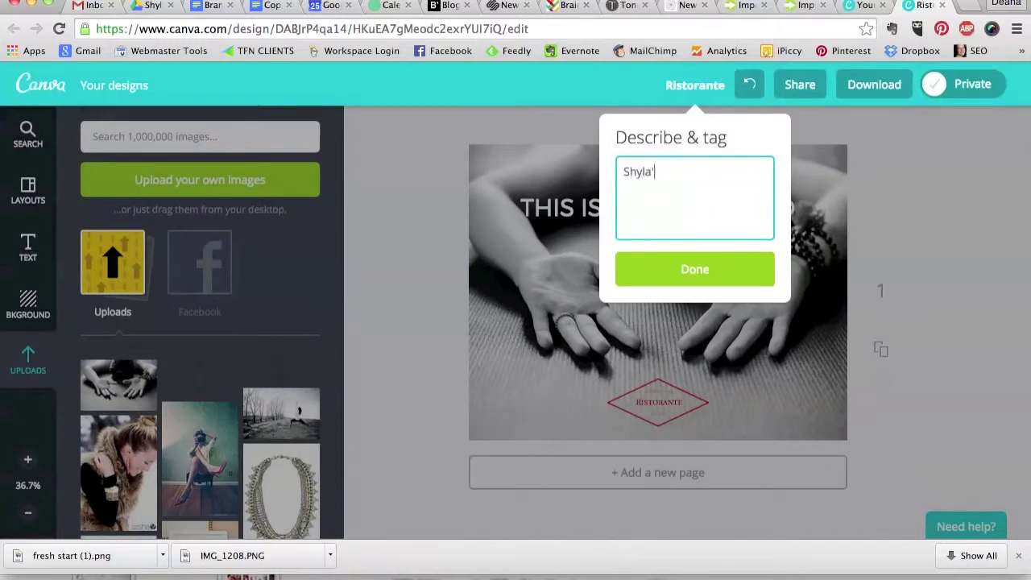
text(s Blog Image)
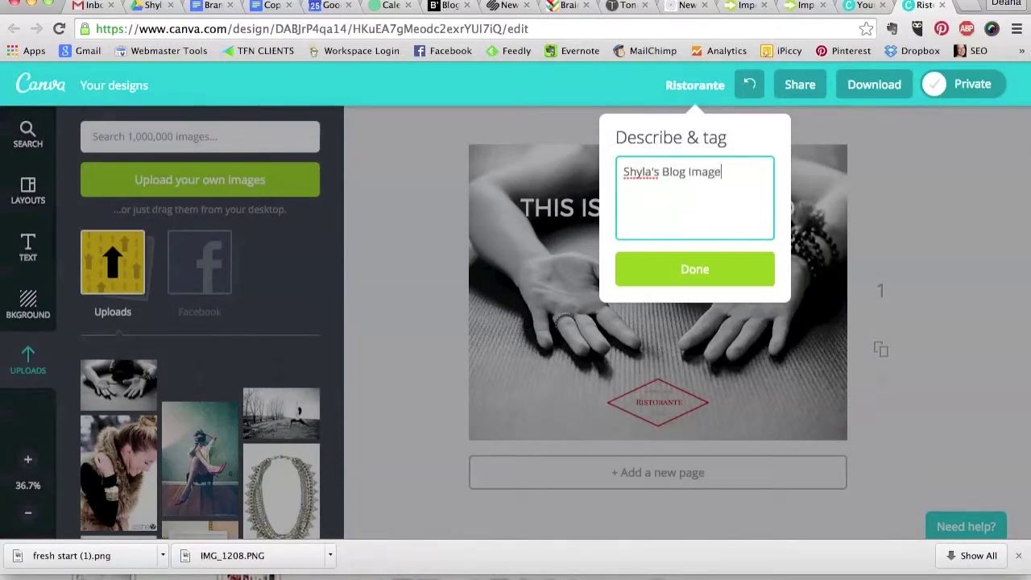
click(707, 274)
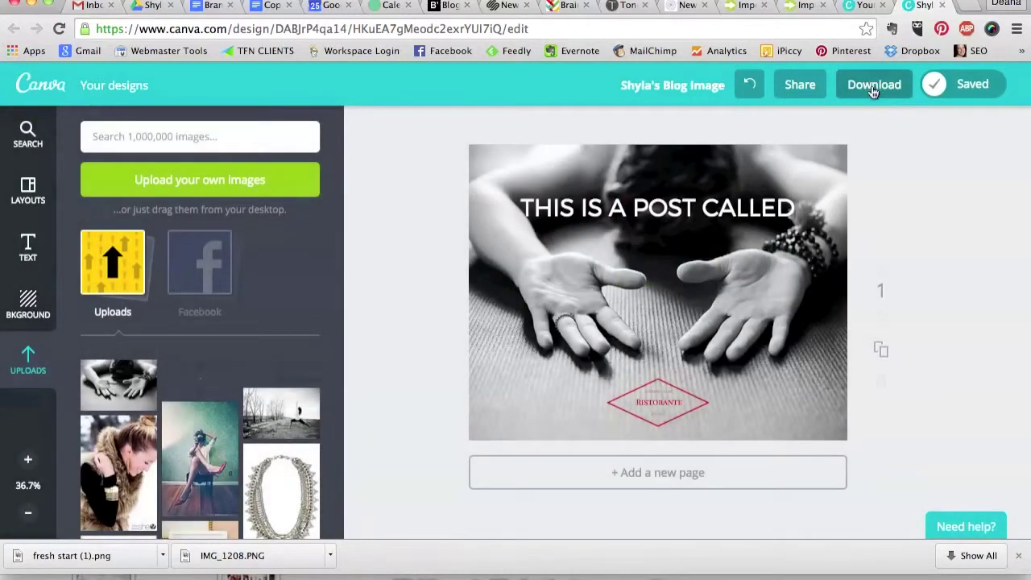
Download the design as a PNG image and return to the Squarespace post
click(872, 88)
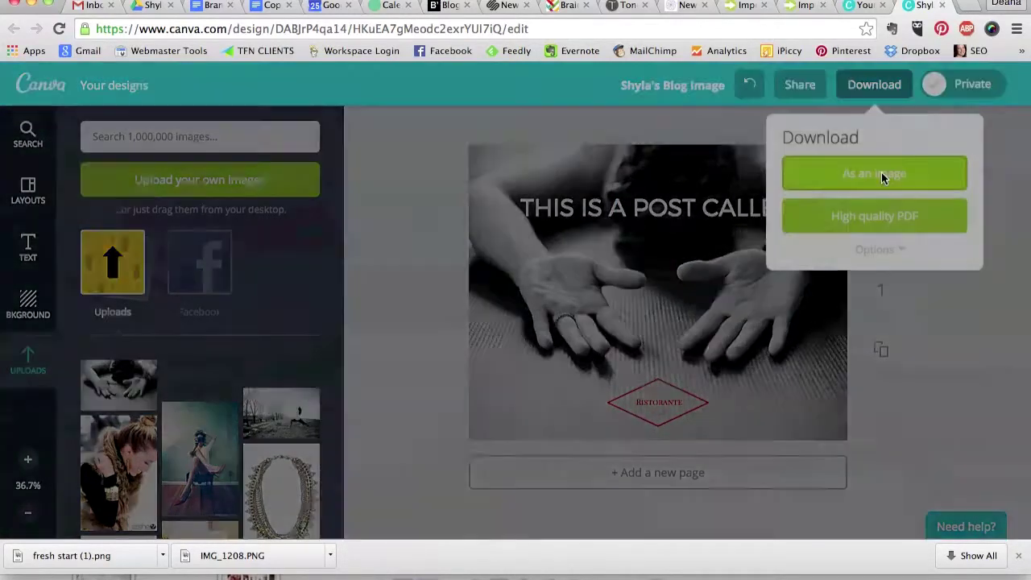
click(881, 174)
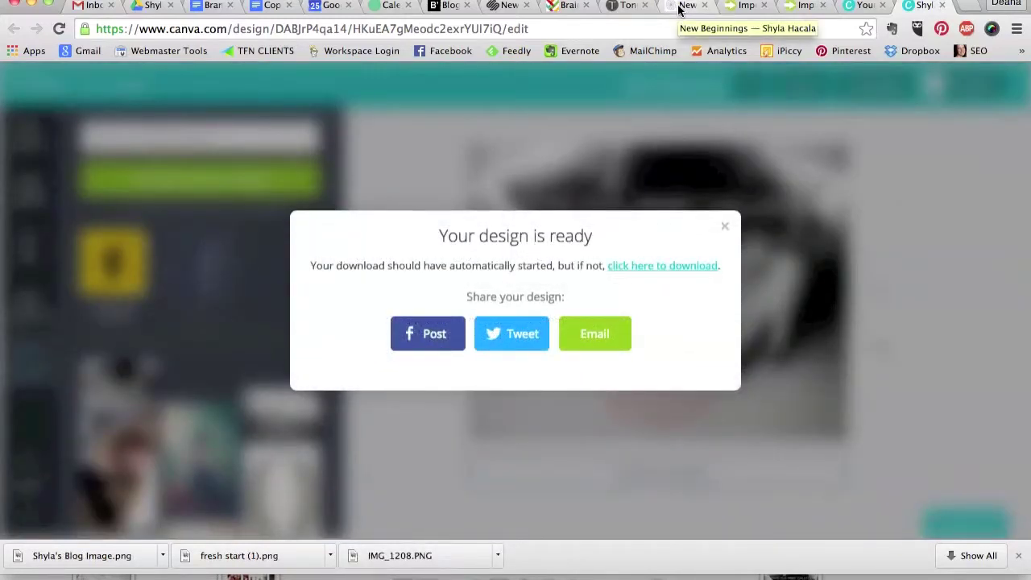
click(681, 7)
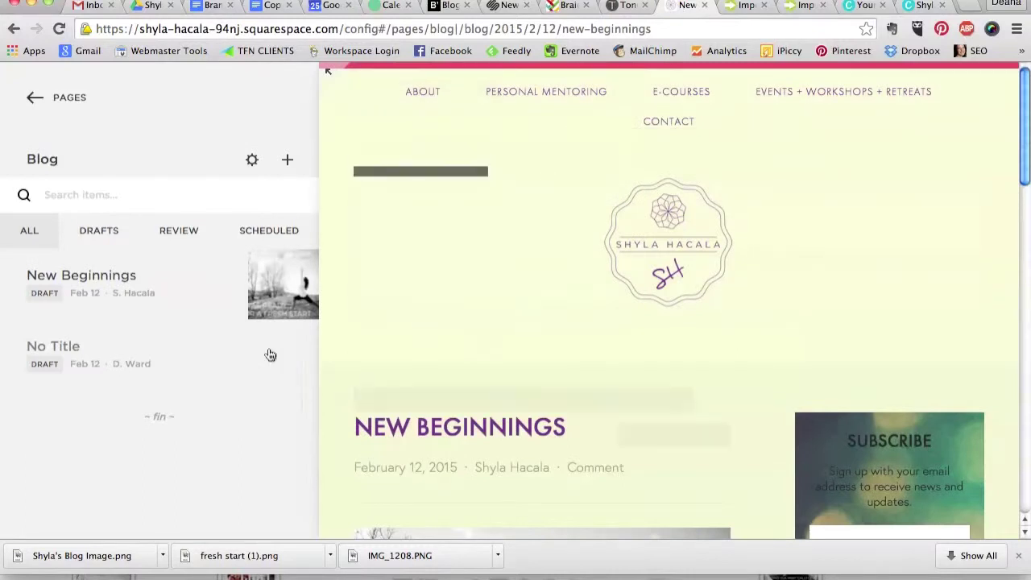
Insert an empty image block at the top of the New Beginnings post
mouse_move(279, 294)
click(279, 275)
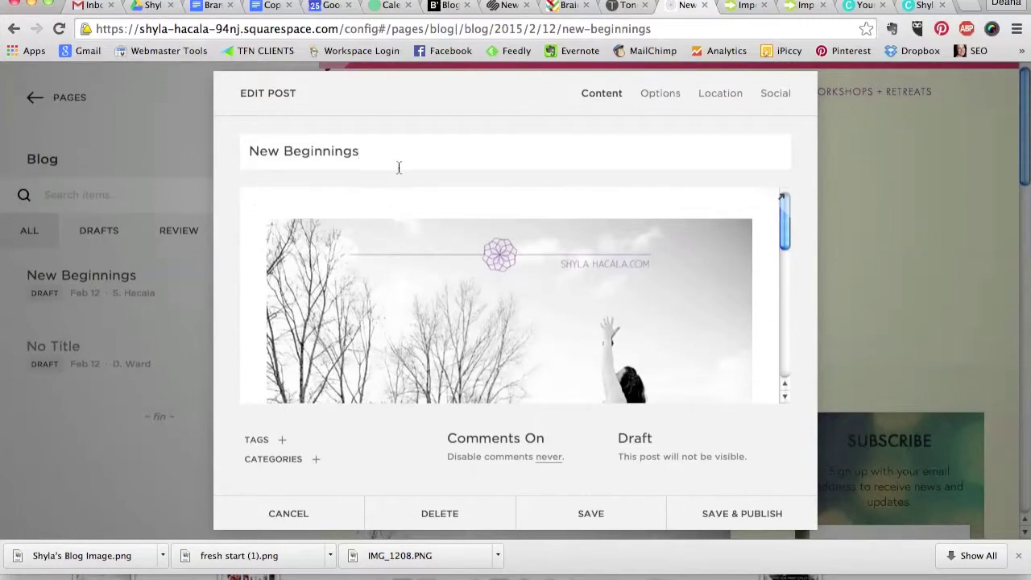
mouse_move(487, 275)
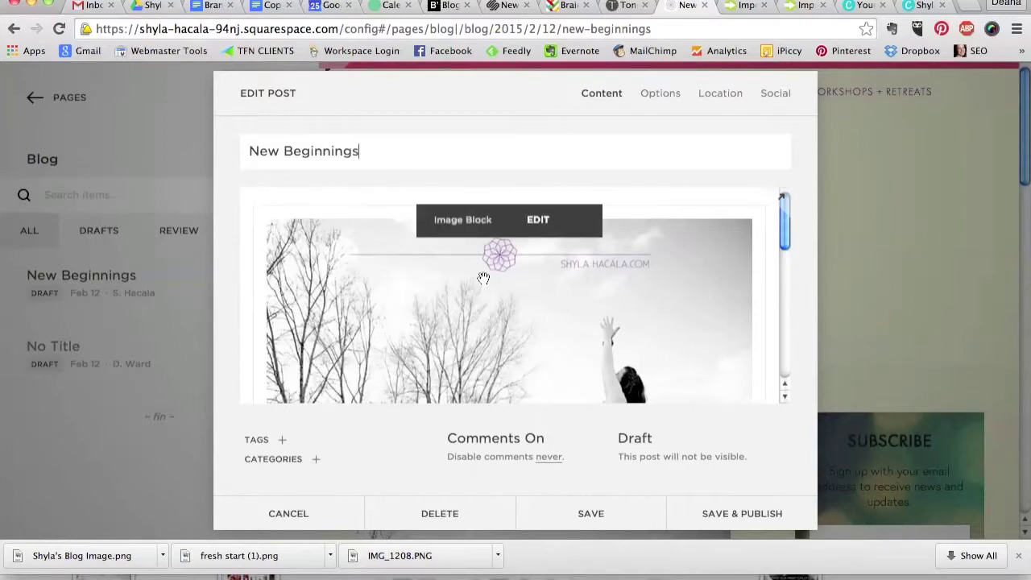
scroll(542, 301, down, 4)
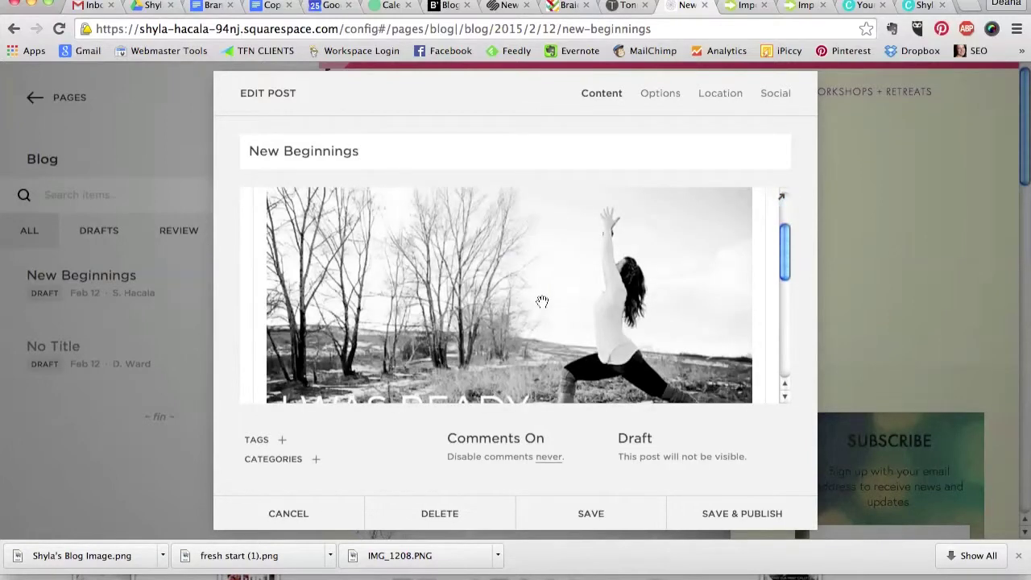
scroll(542, 301, up, 4)
mouse_move(250, 207)
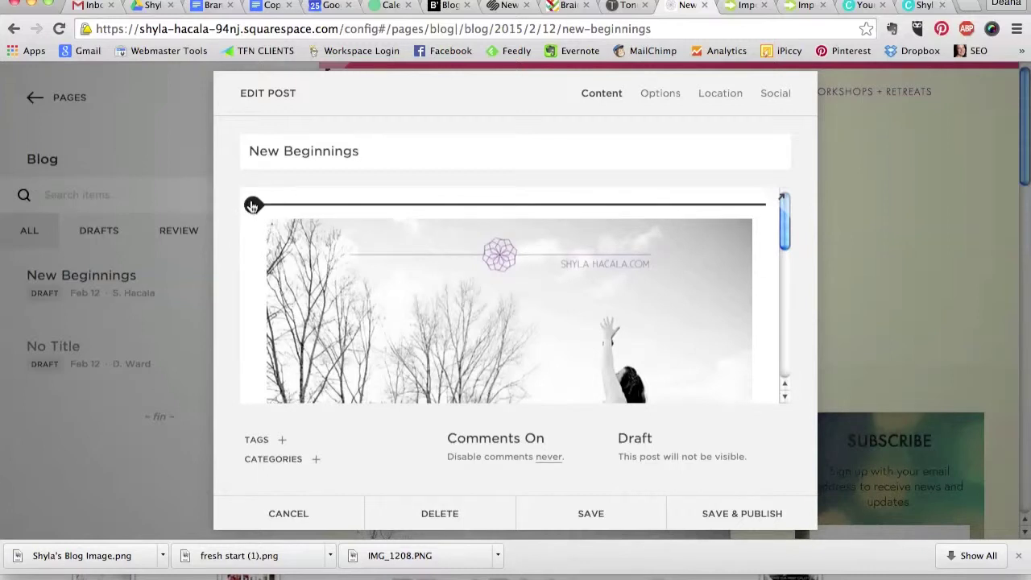
click(252, 205)
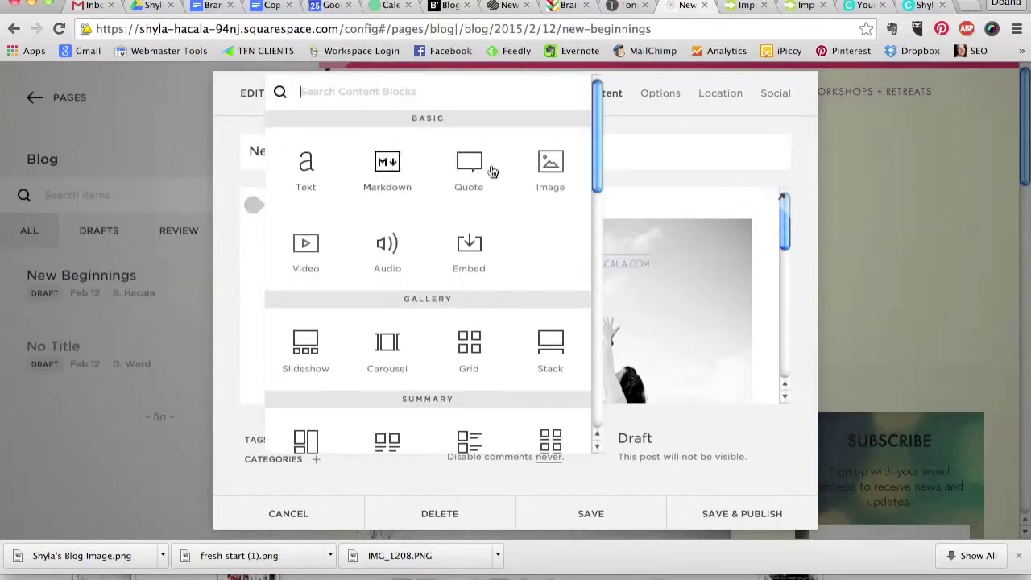
click(550, 165)
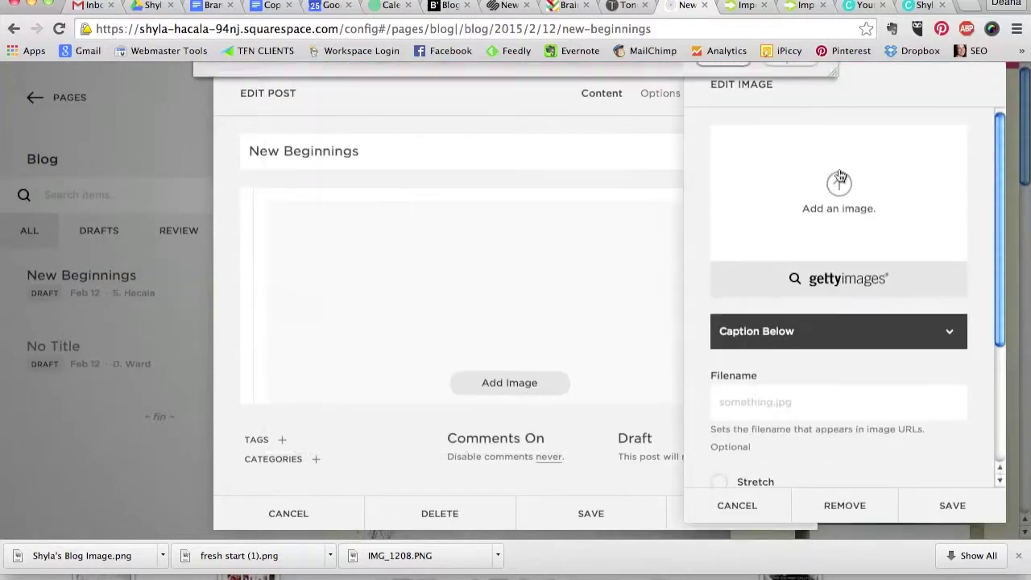
Upload the downloaded blog image PNG from the Desktop into the image block
click(839, 178)
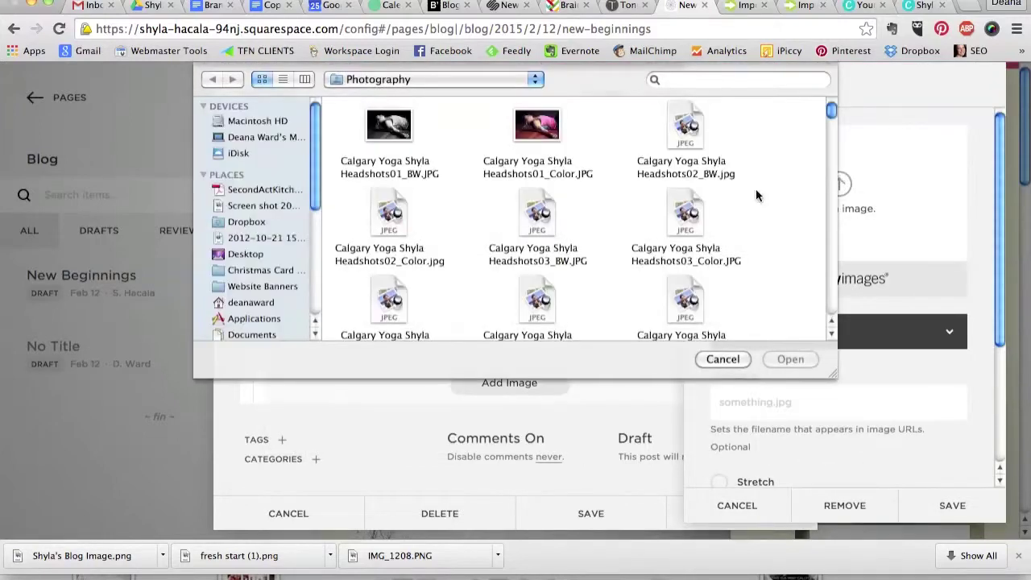
click(242, 256)
scroll(605, 228, down, 2)
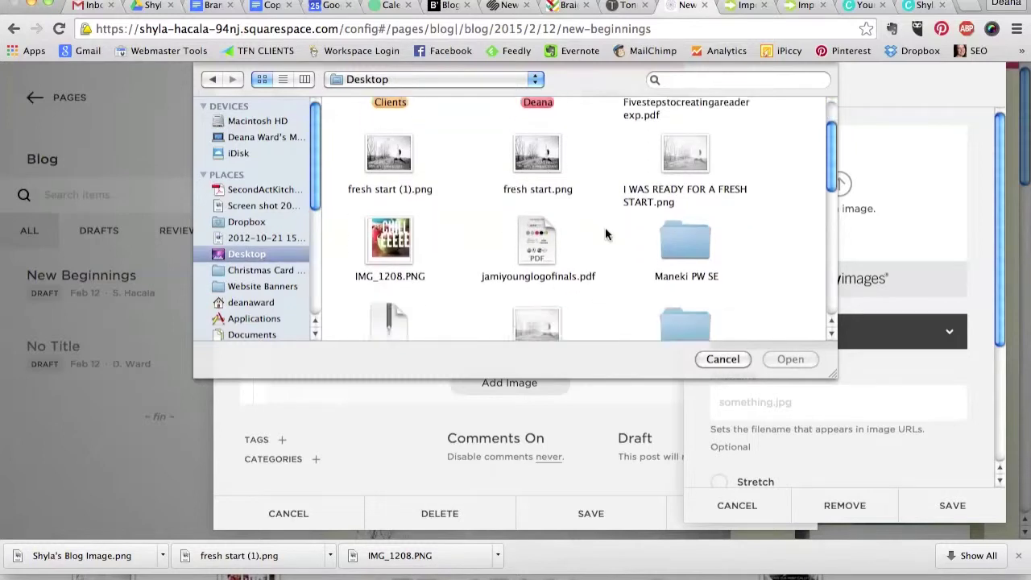
scroll(606, 232, down, 10)
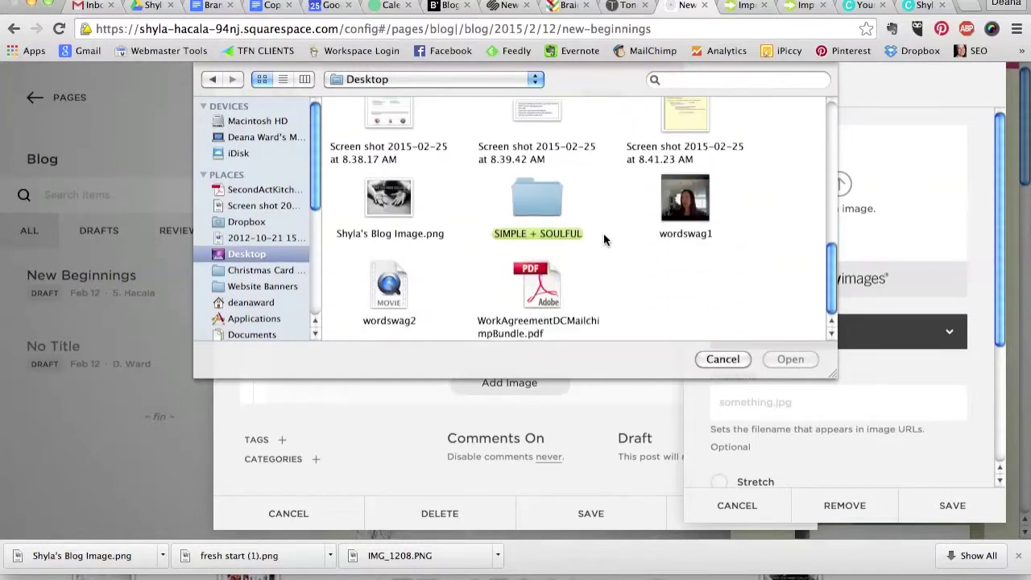
click(393, 204)
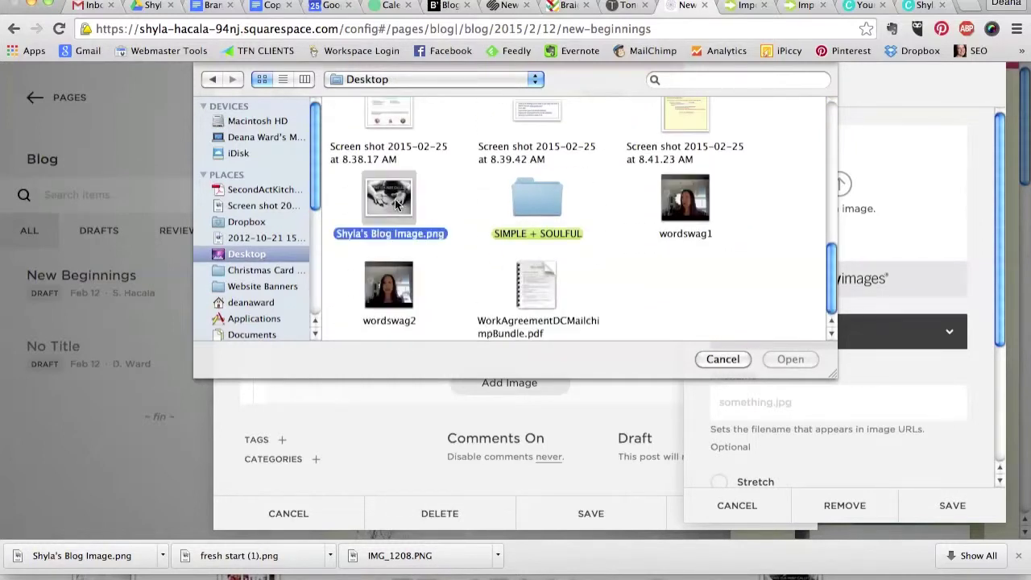
click(781, 359)
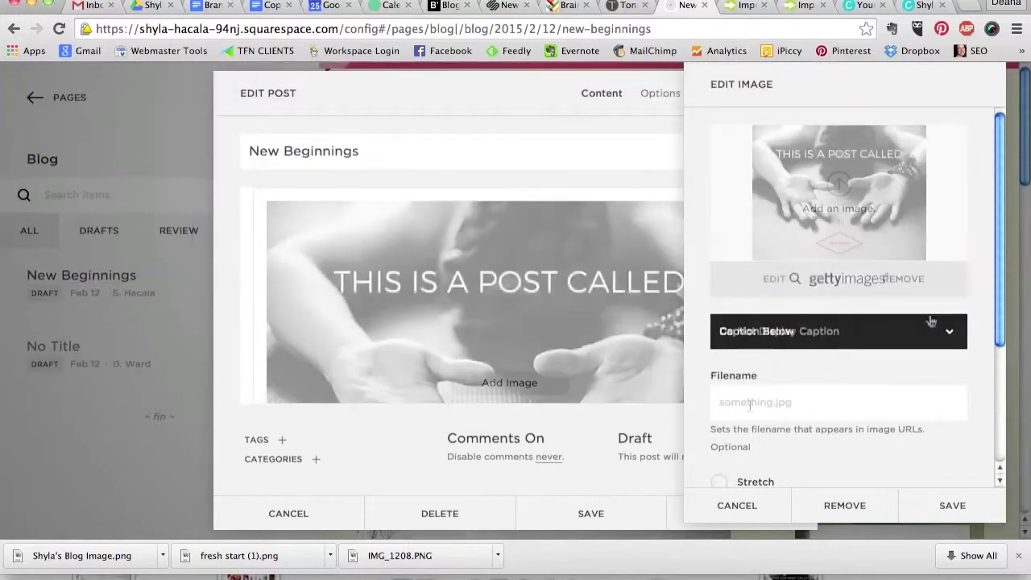
Set the image caption to Do Not Display Caption
click(749, 406)
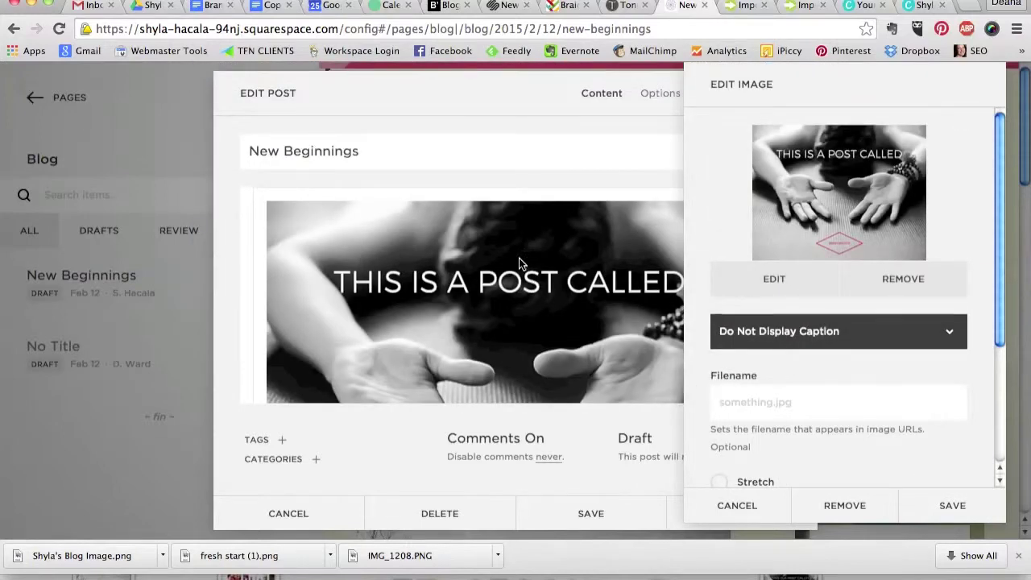
scroll(516, 288, down, 3)
scroll(515, 285, down, 8)
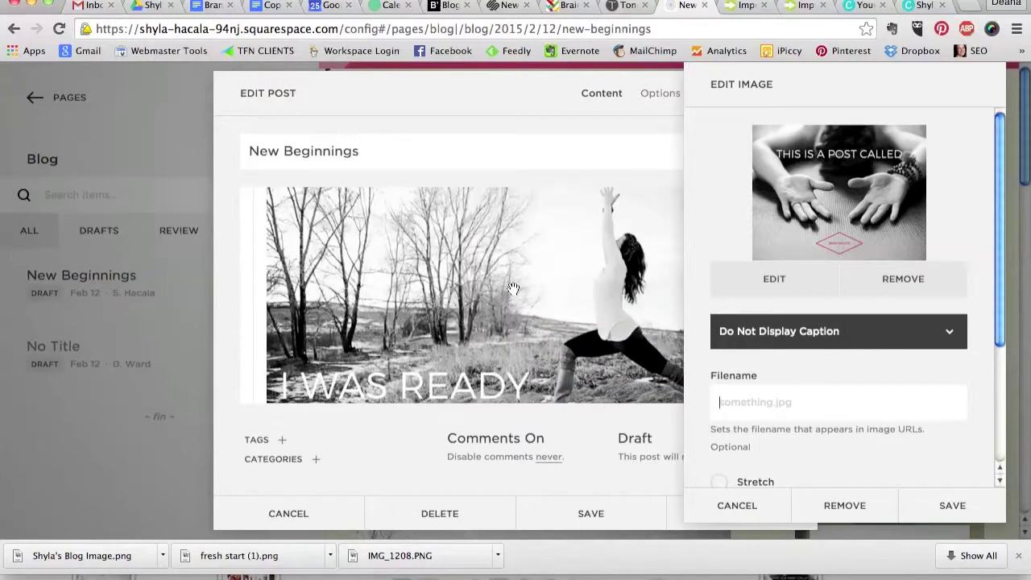
scroll(513, 292, up, 2)
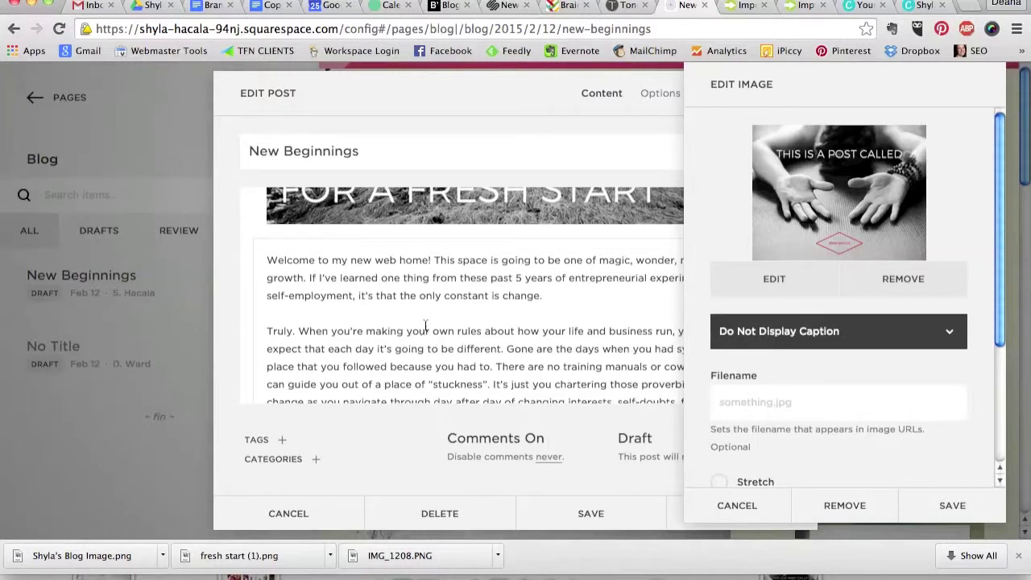
scroll(402, 311, down, 2)
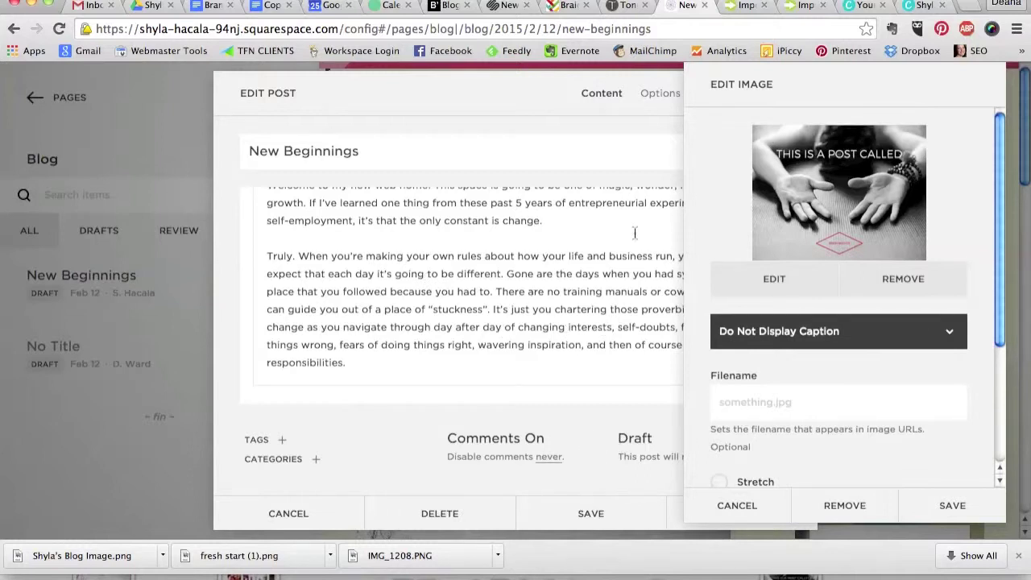
Name the image file with the author's name plus 'entrepreneurial experiments' and save the settings
drag(741, 76, 683, 106)
text(shyla h)
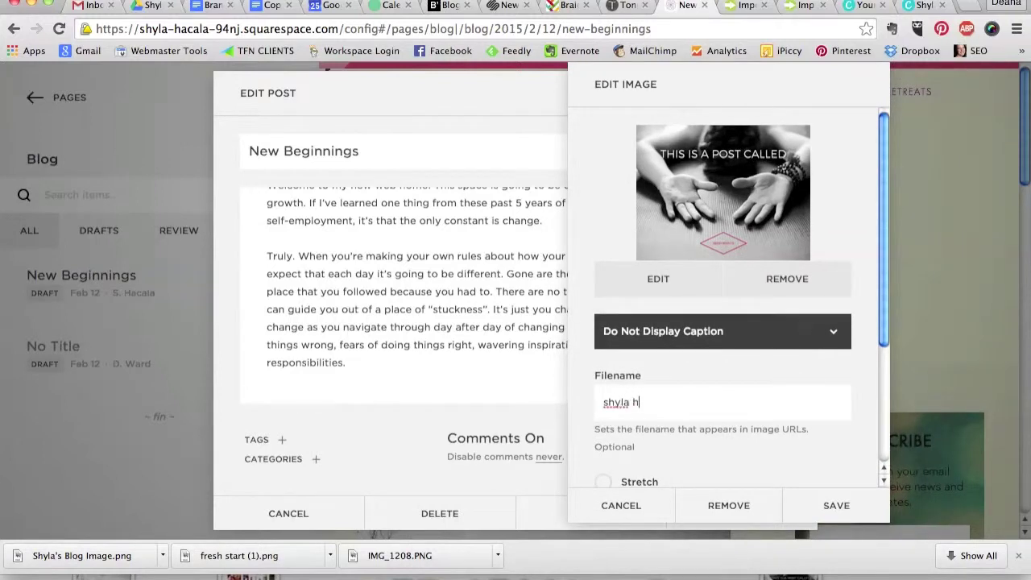
text(acala entrepreneurial)
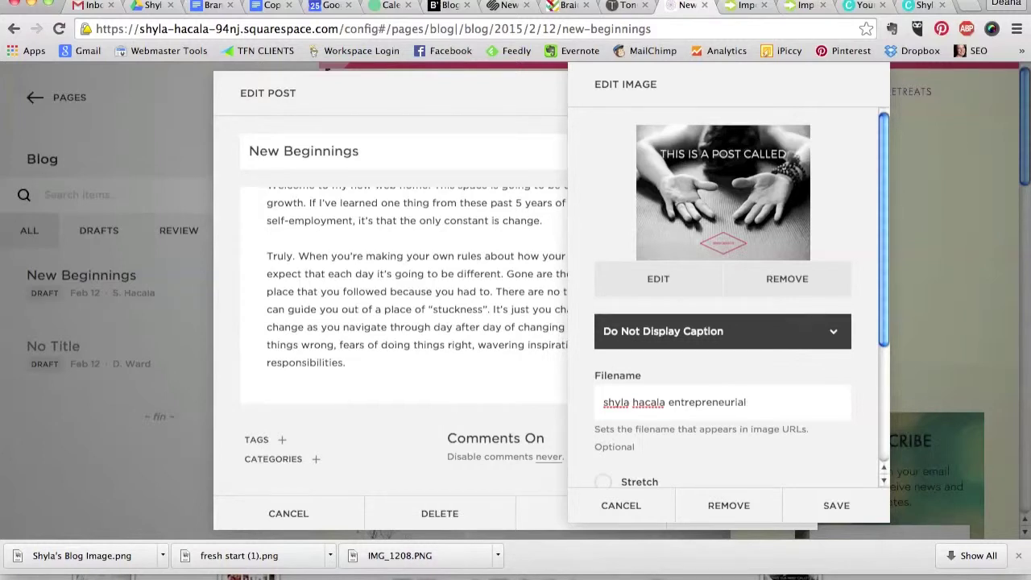
text( experiments)
click(815, 506)
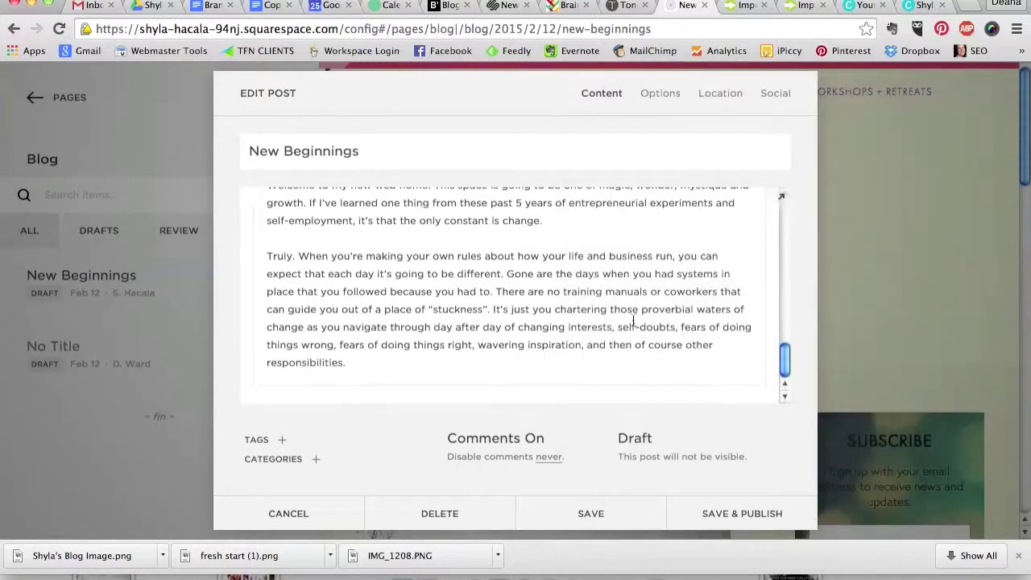
scroll(634, 322, up, 10)
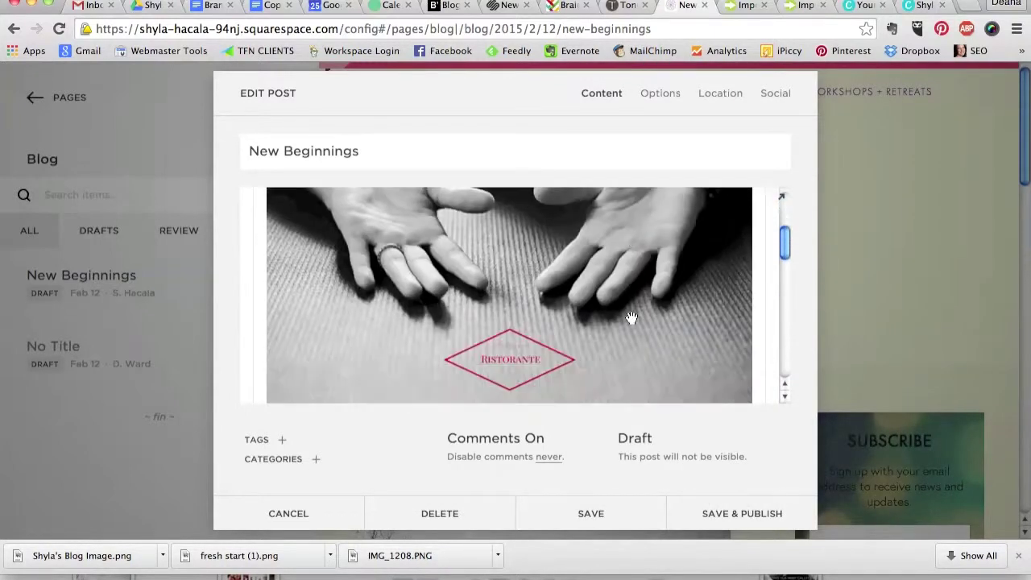
scroll(631, 317, down, 2)
scroll(628, 316, up, 5)
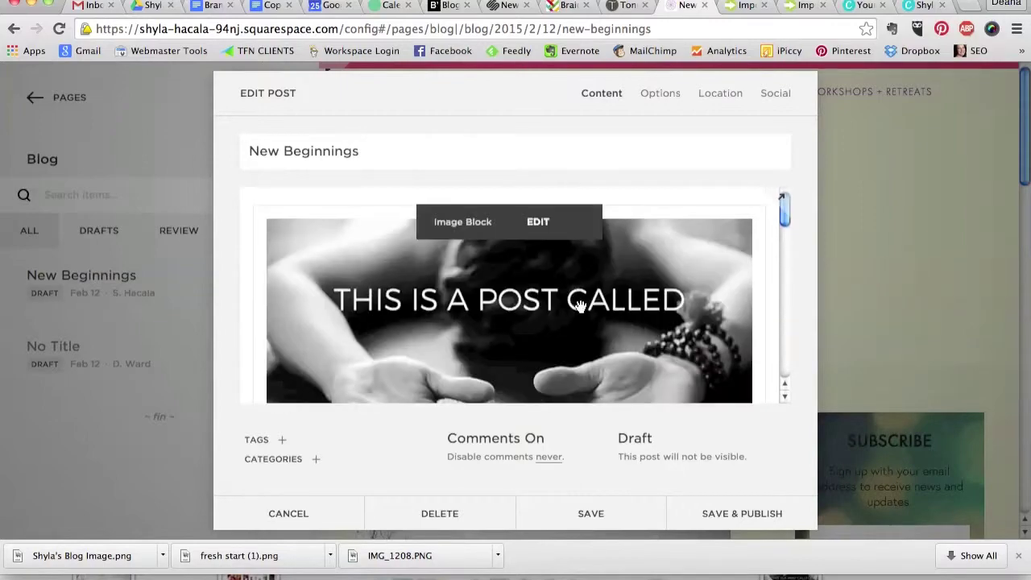
scroll(572, 301, down, 10)
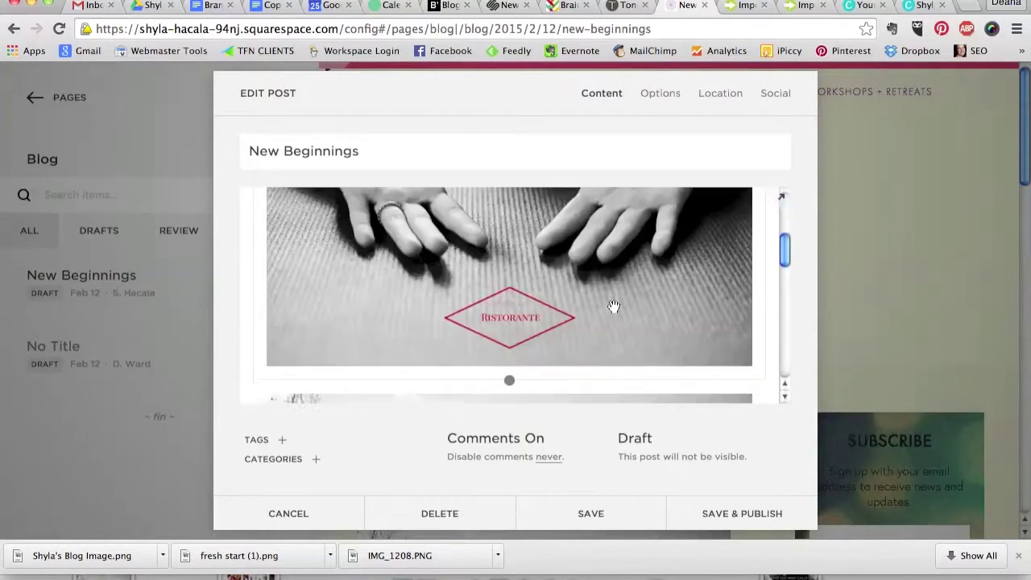